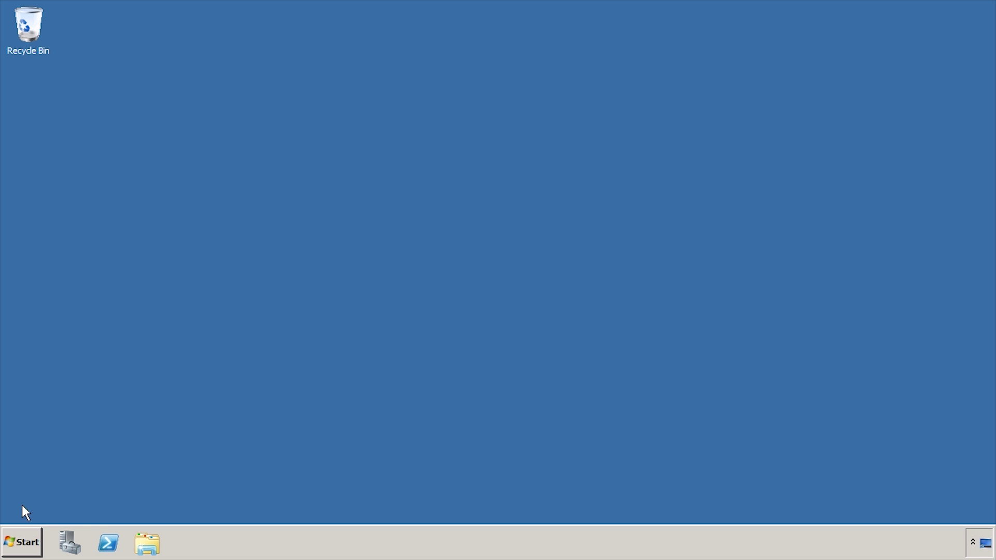
- Launch Group Policy Management and select the ITFreeTraining.local domain's Starter GPOs node
click(23, 536)
mouse_move(275, 405)
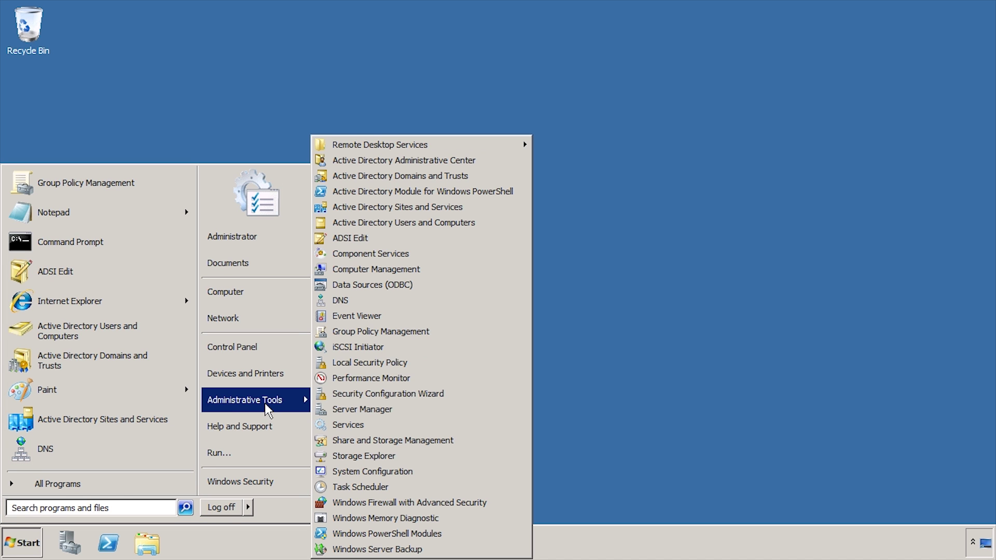
click(466, 330)
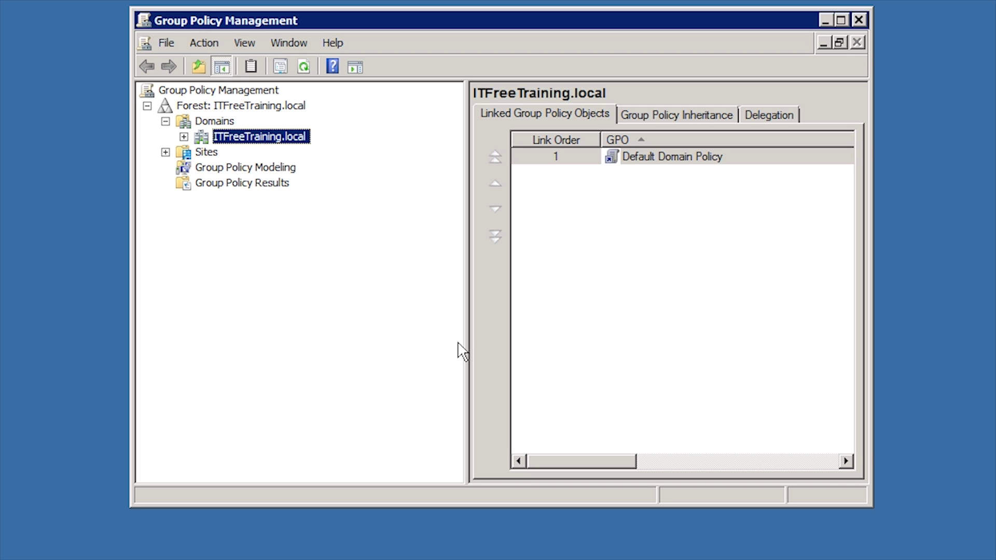
click(183, 137)
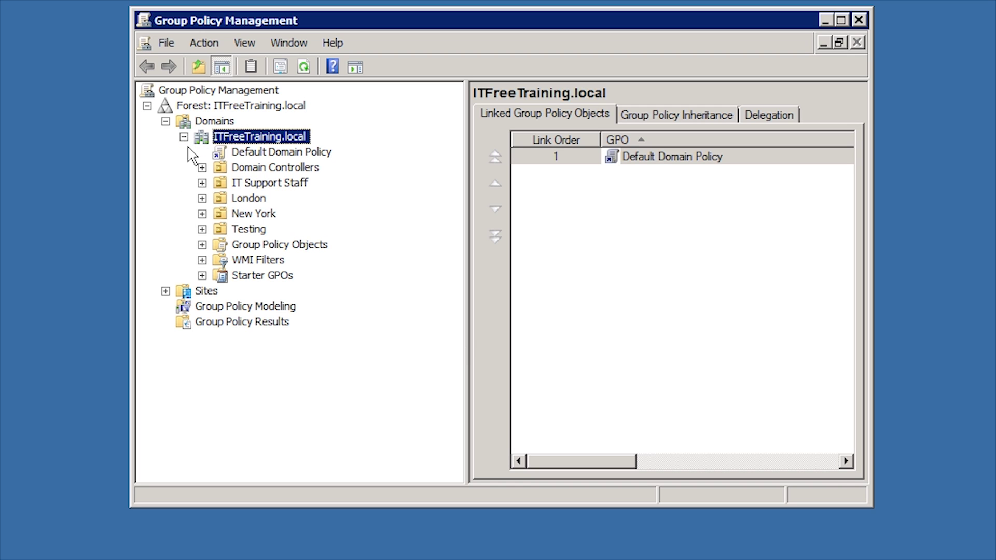
click(243, 276)
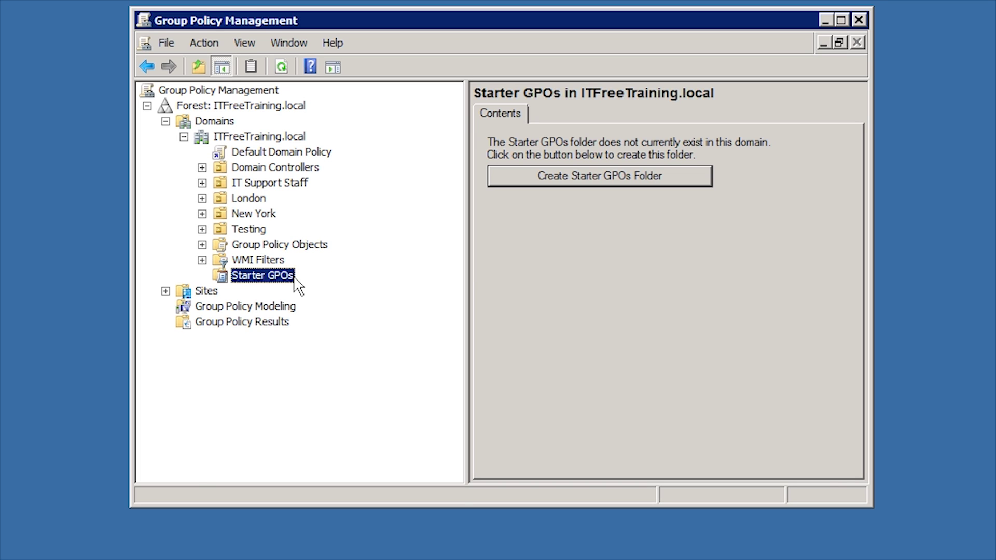
- Create the Starter GPOs folder and browse the Windows Vista EC and SSLF Computer and User starter GPOs
click(510, 176)
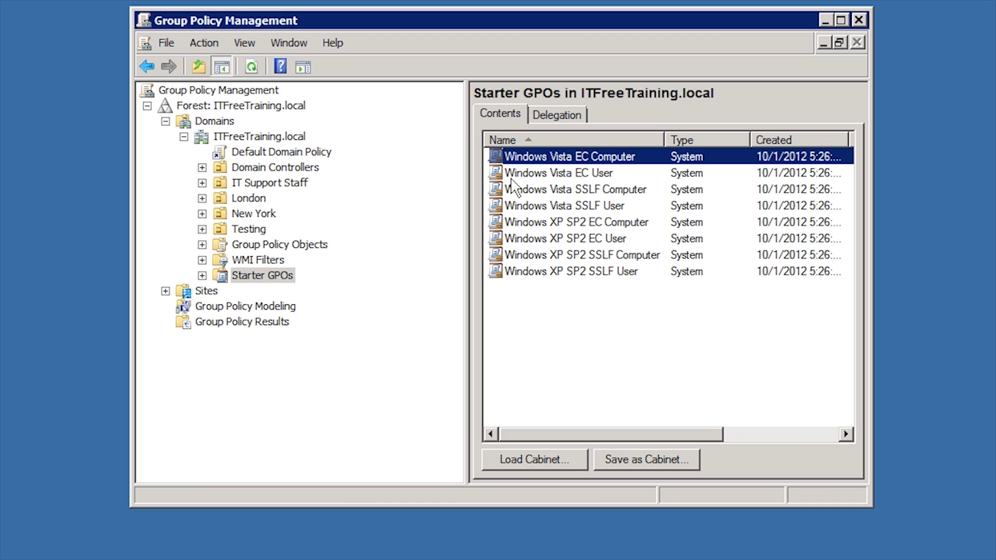
click(514, 162)
key(Escape)
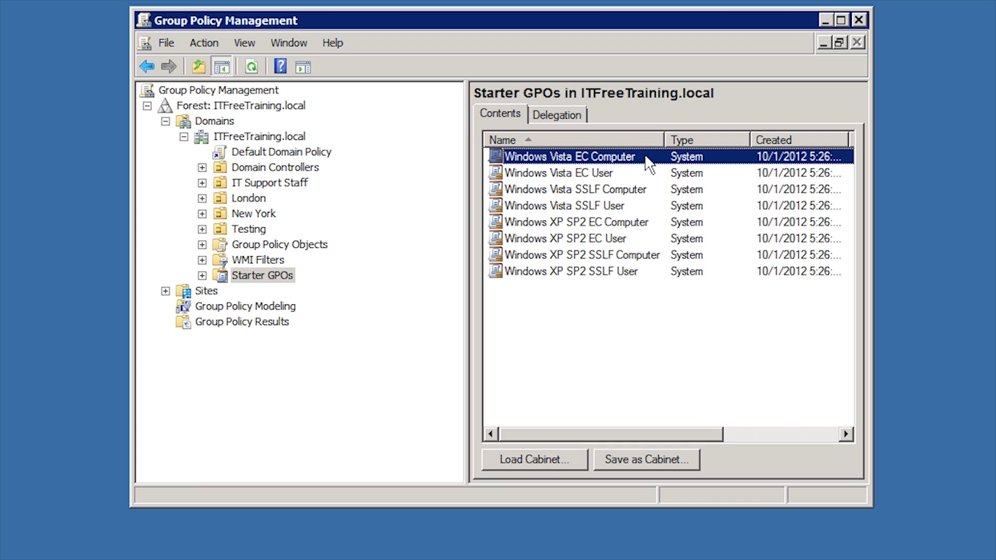
click(507, 191)
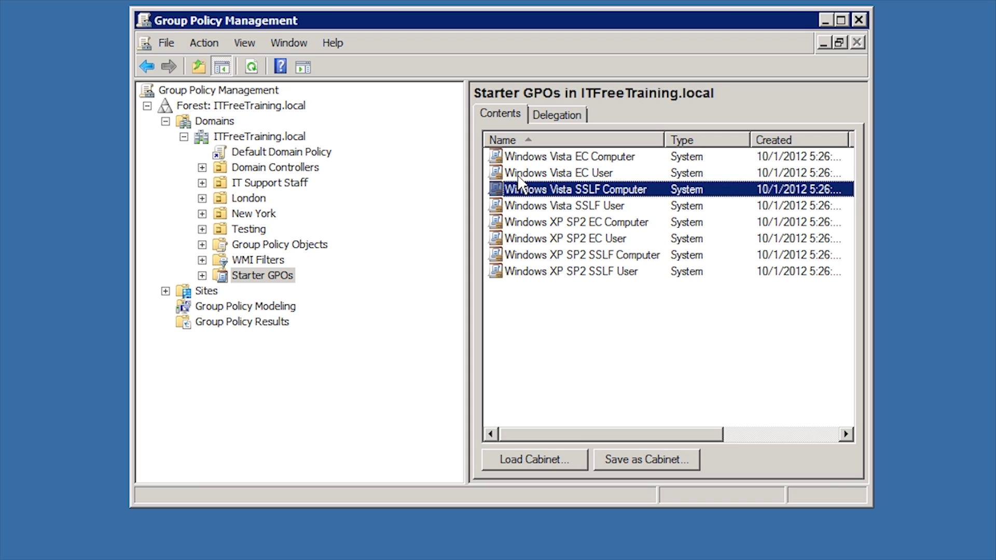
click(547, 174)
click(520, 207)
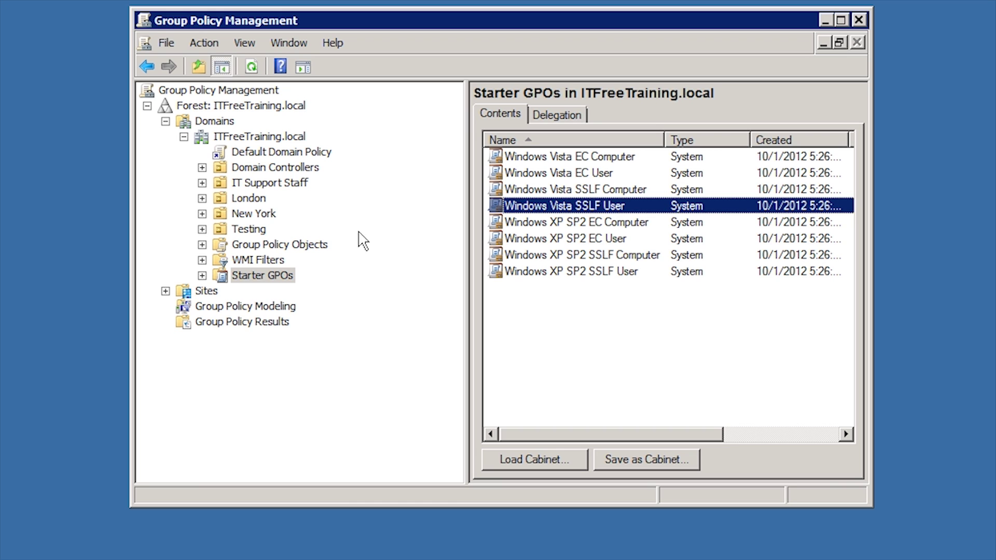
- Create starter GPO 'Default Branch Office' commented 'Contains default Group Policy setting to be used at each branch office.'
right_click(261, 276)
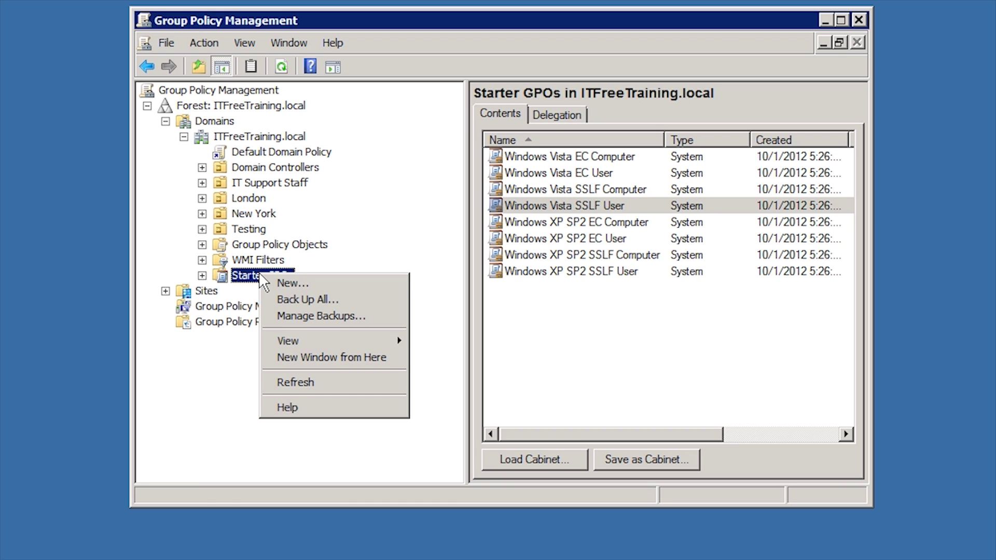
click(384, 283)
text(Default Branch Office)
key(Tab)
text(Contains default Group Po)
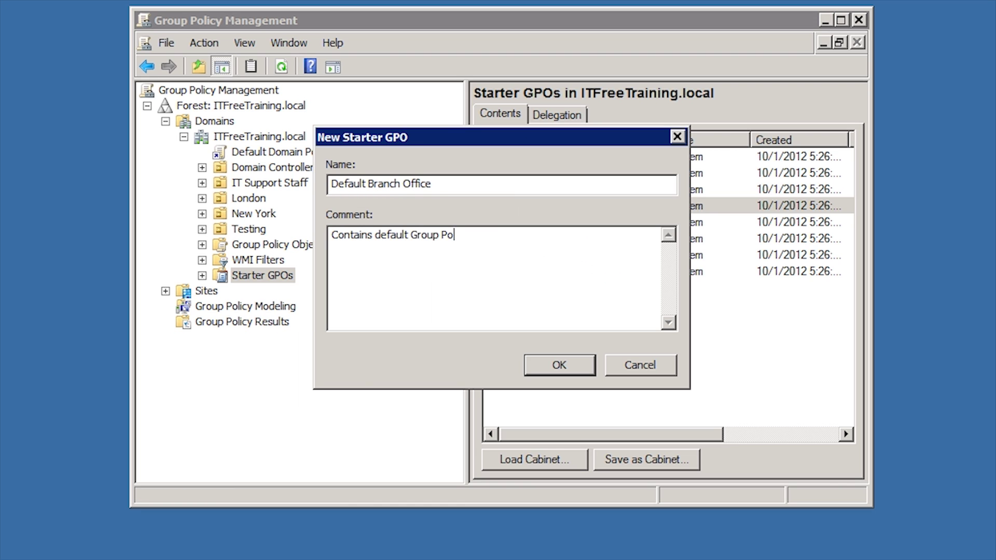
text(licy setting to be used at each br)
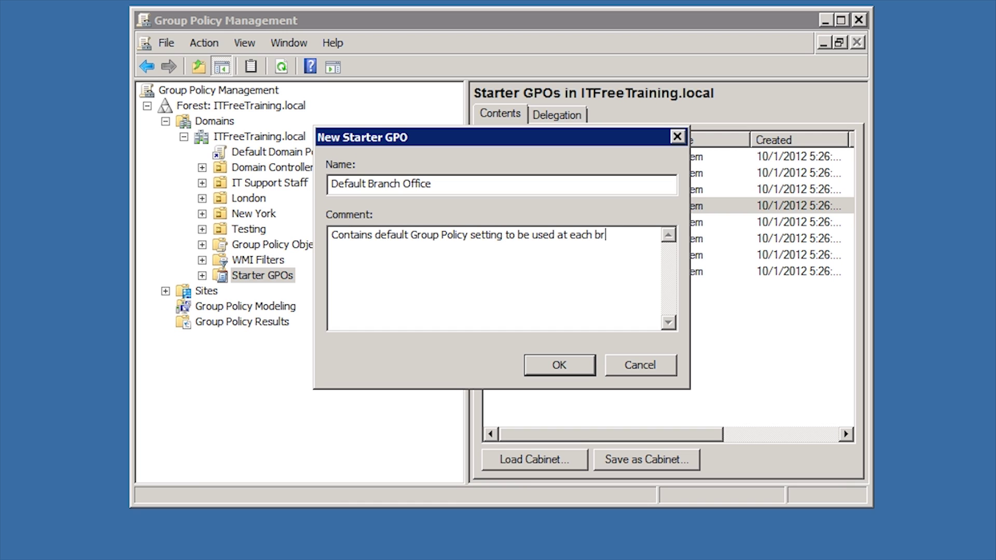
text(anch office.)
click(566, 367)
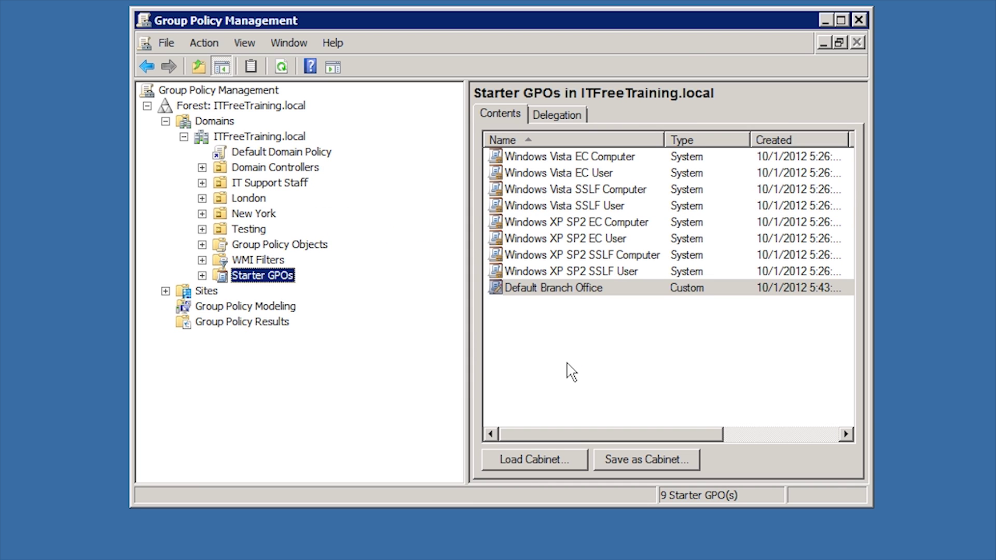
right_click(518, 288)
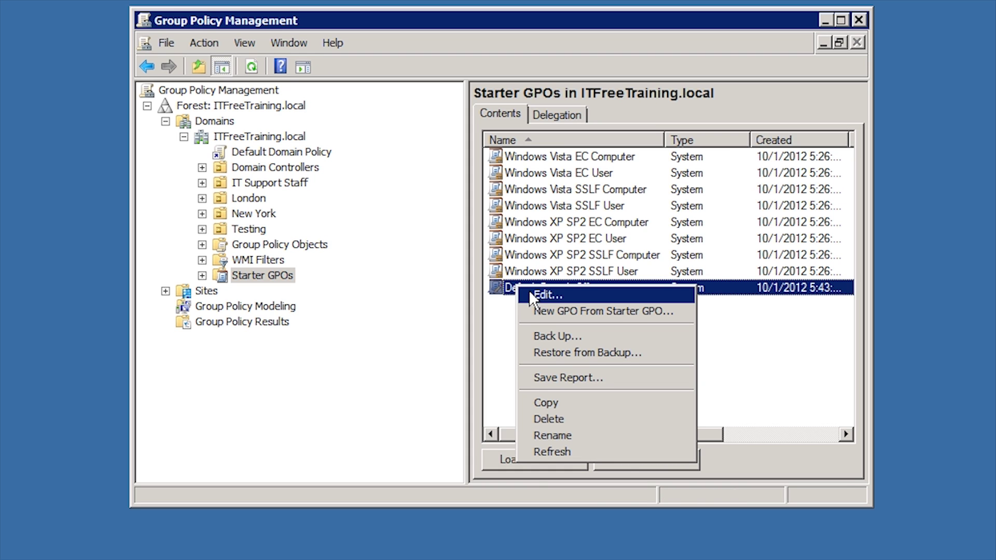
- Edit Default Branch Office and open the user Administrative Templates Desktop Wallpaper policy
click(633, 295)
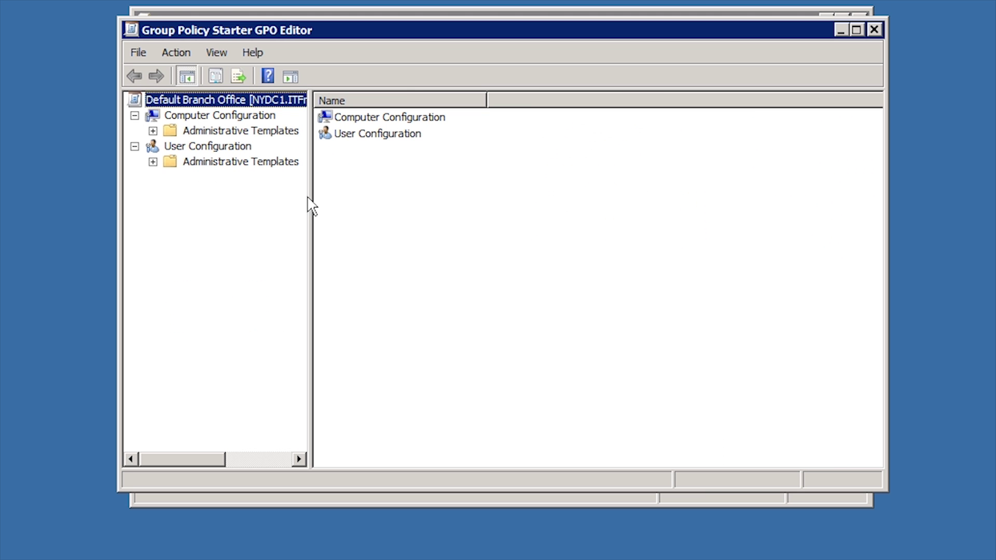
click(187, 135)
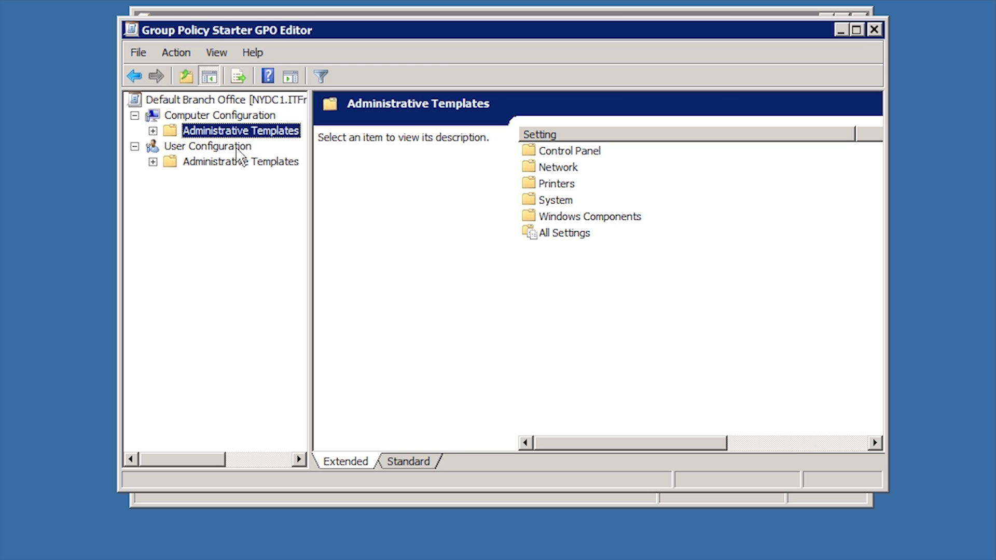
click(284, 164)
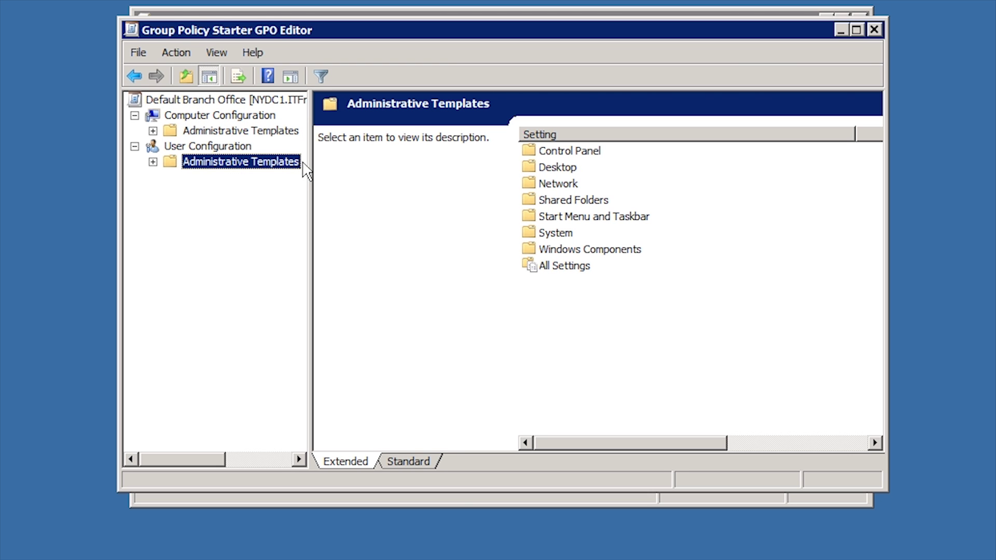
double_click(556, 168)
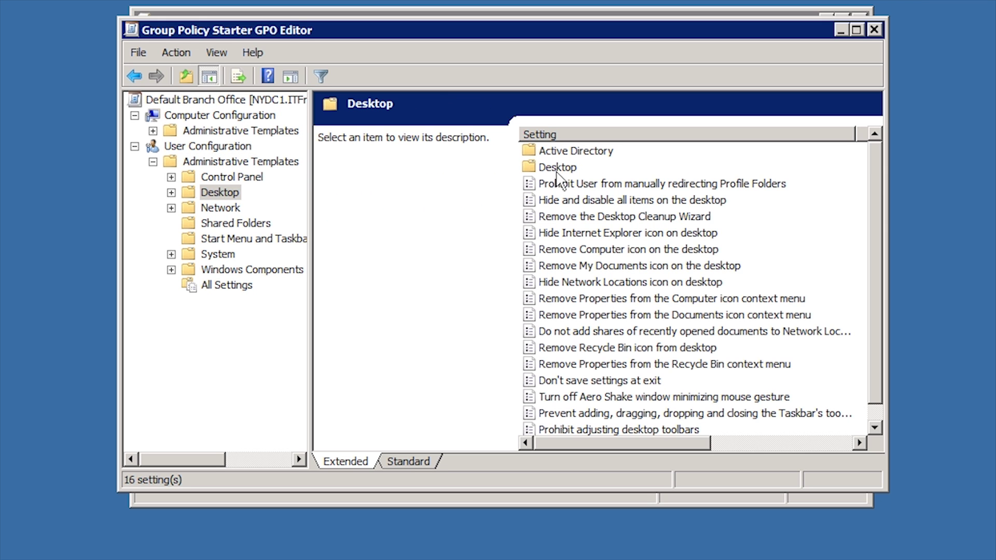
double_click(555, 171)
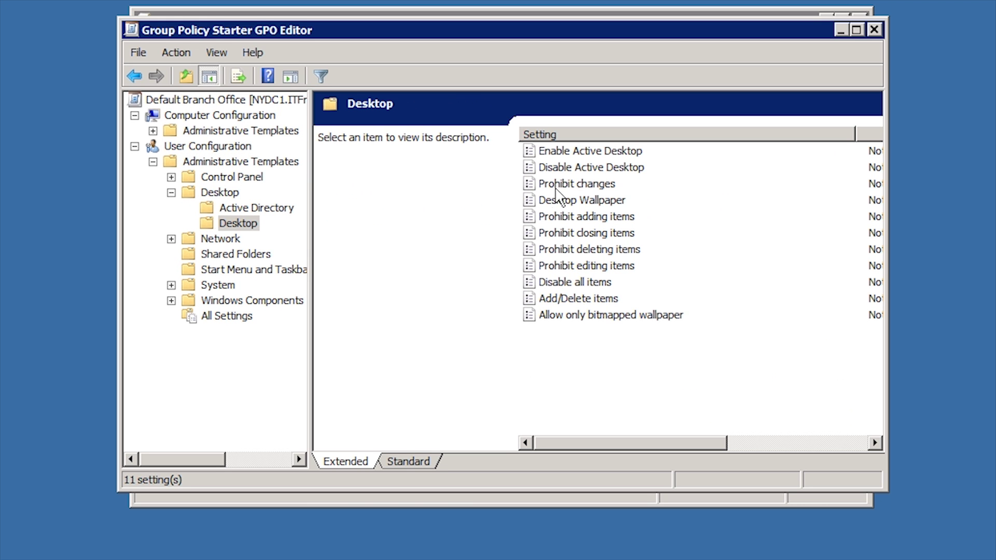
click(550, 199)
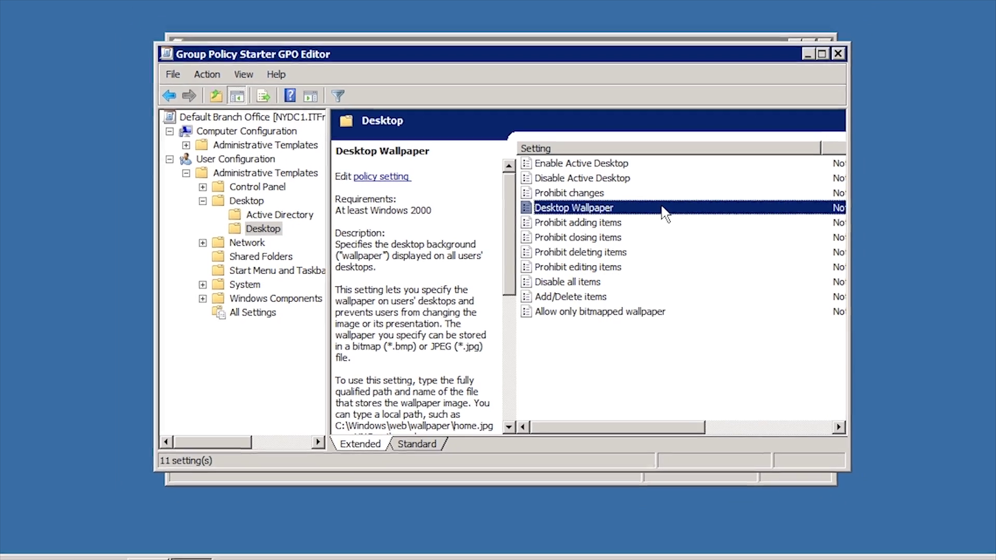
double_click(673, 204)
- Enable Desktop Wallpaper as \\nydc1\wallpaper\CompanyWideUser.bmp with Stretch style, then close the editor
click(195, 70)
click(221, 229)
text(\\nydc1\wallpaper\CompanyWid)
text(eUser.bmp)
click(353, 330)
click(360, 382)
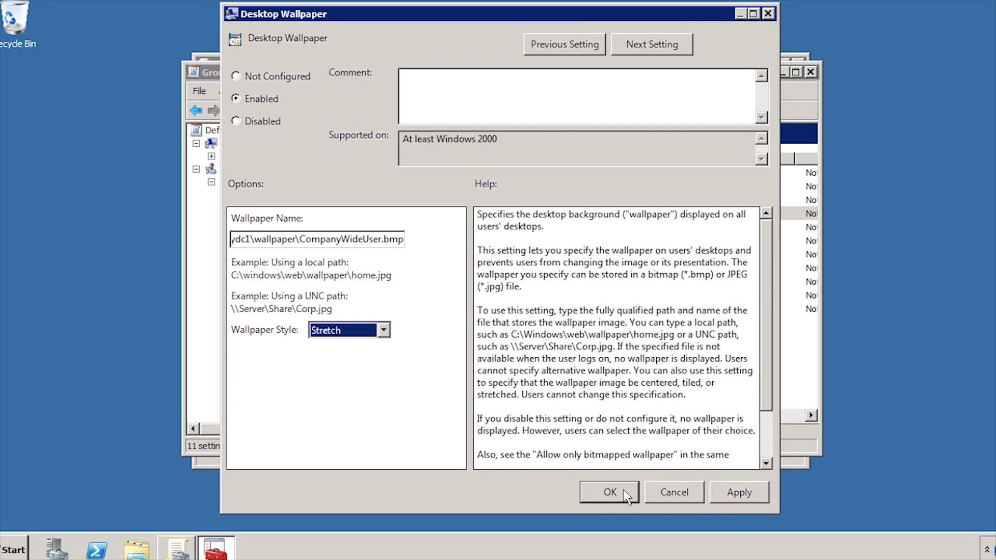
click(608, 492)
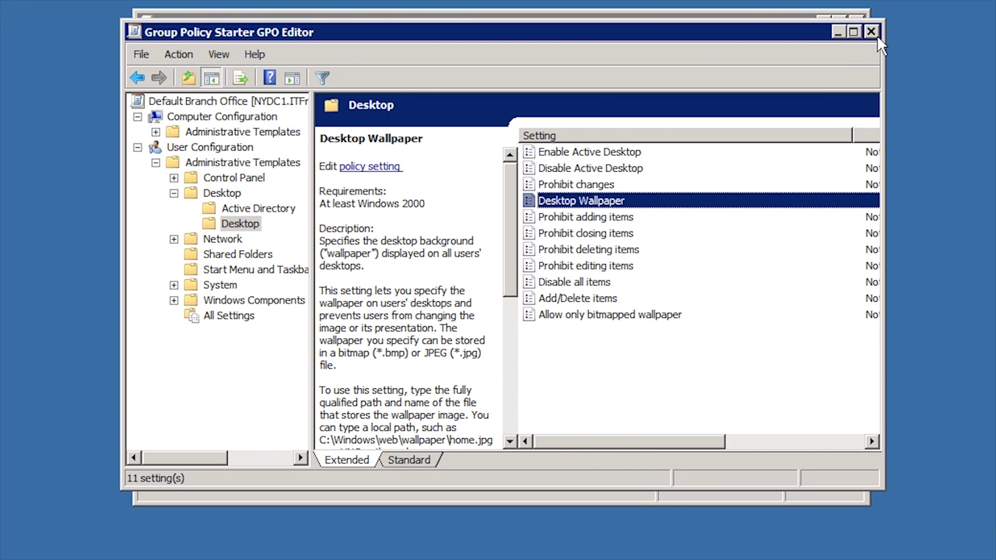
click(874, 33)
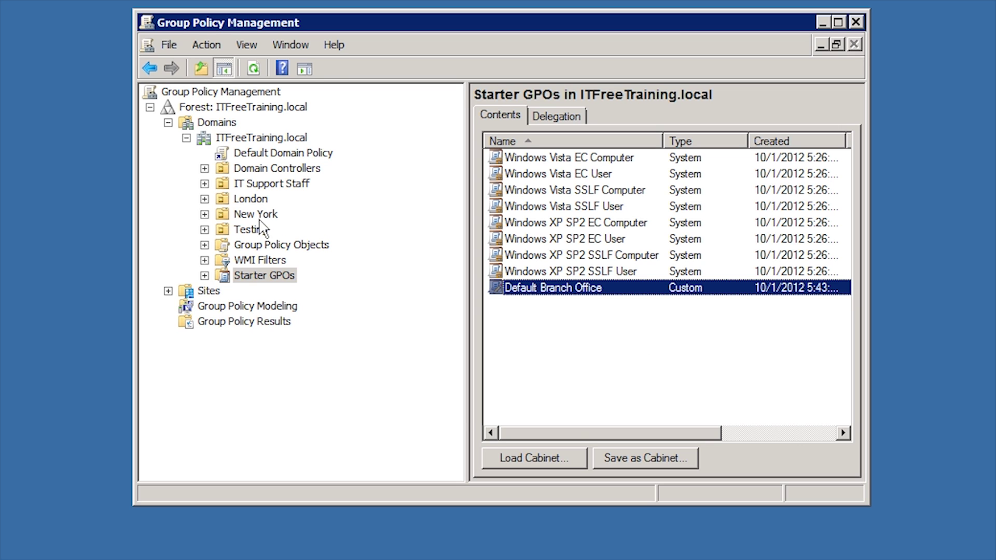
- Create a GPO named London Office linked to the London OU, based on the Default Branch Office starter GPO
right_click(254, 199)
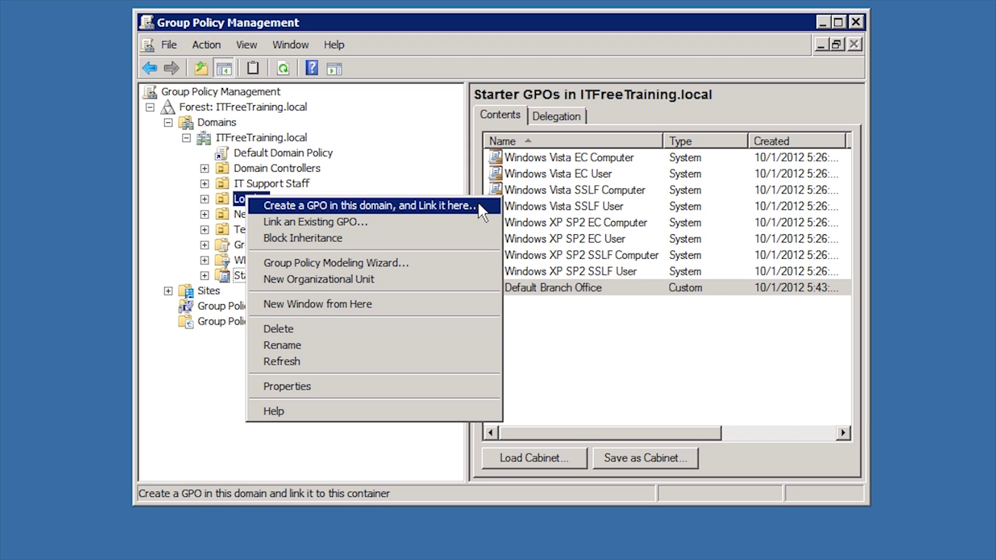
click(478, 205)
text(Lon)
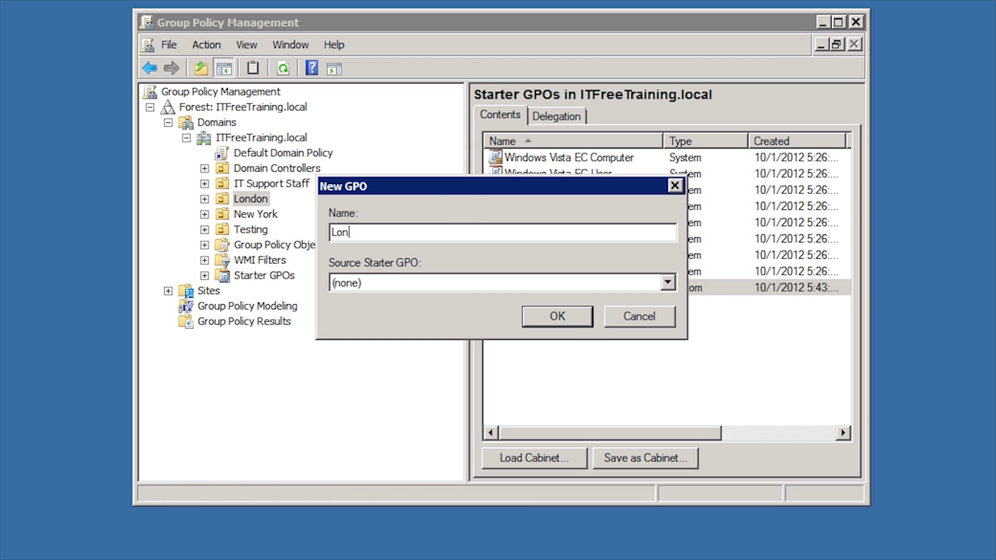
text(don Office)
click(667, 282)
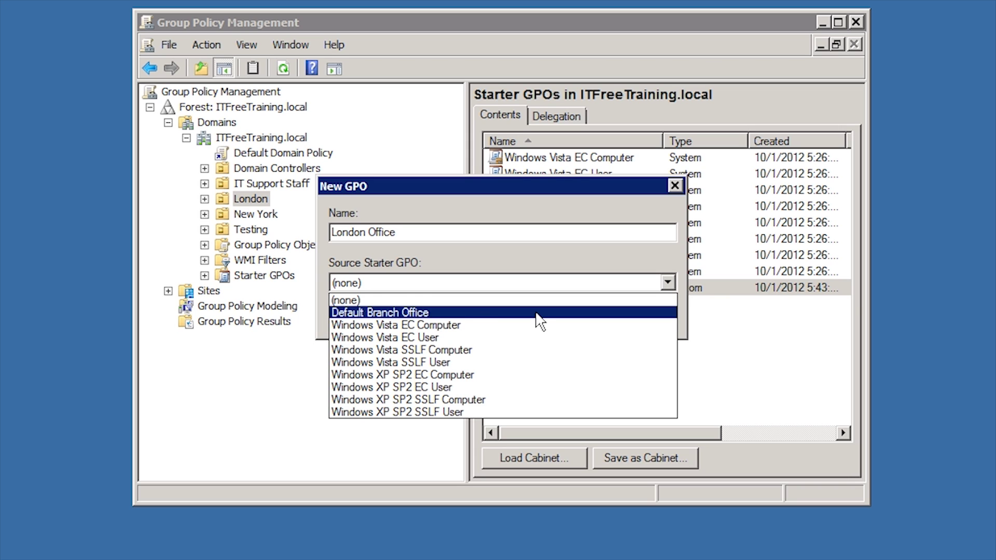
click(573, 313)
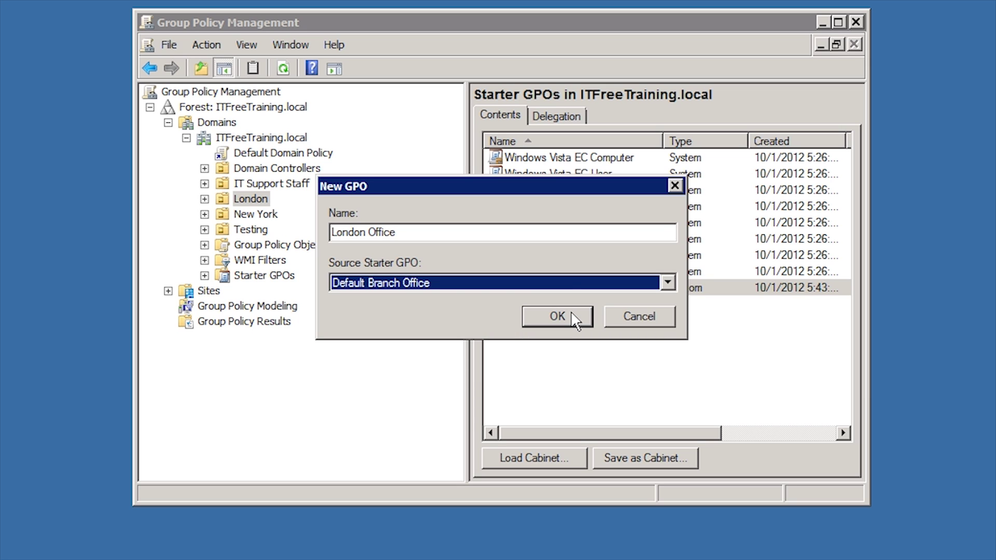
click(574, 320)
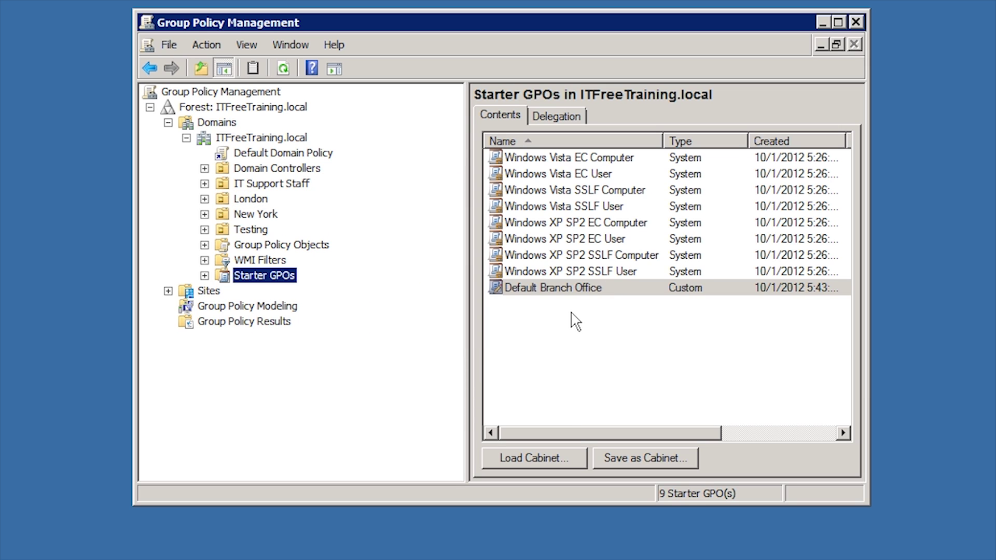
- Expand the London OU and open the London Office GPO in the Group Policy Management Editor
double_click(220, 199)
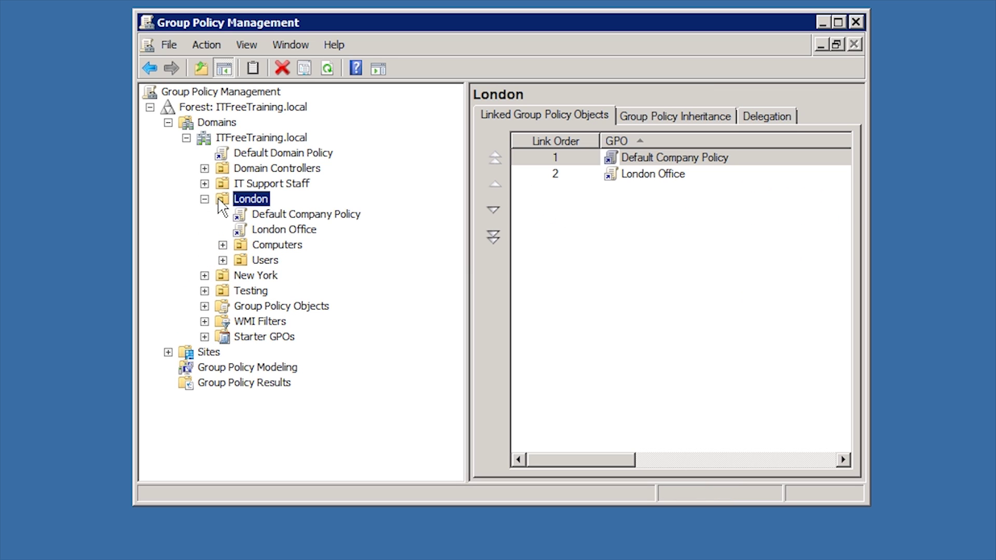
click(263, 229)
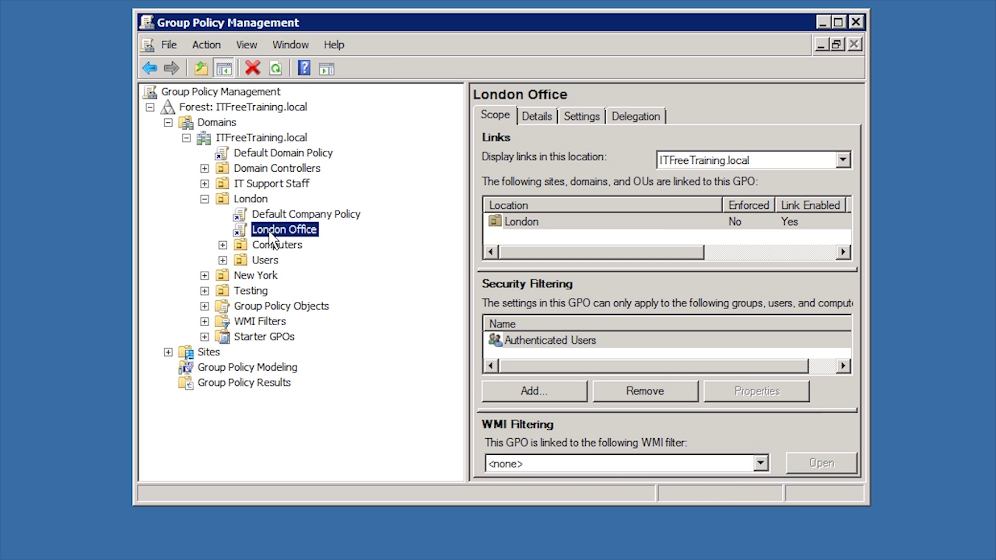
click(294, 233)
right_click(294, 234)
click(415, 242)
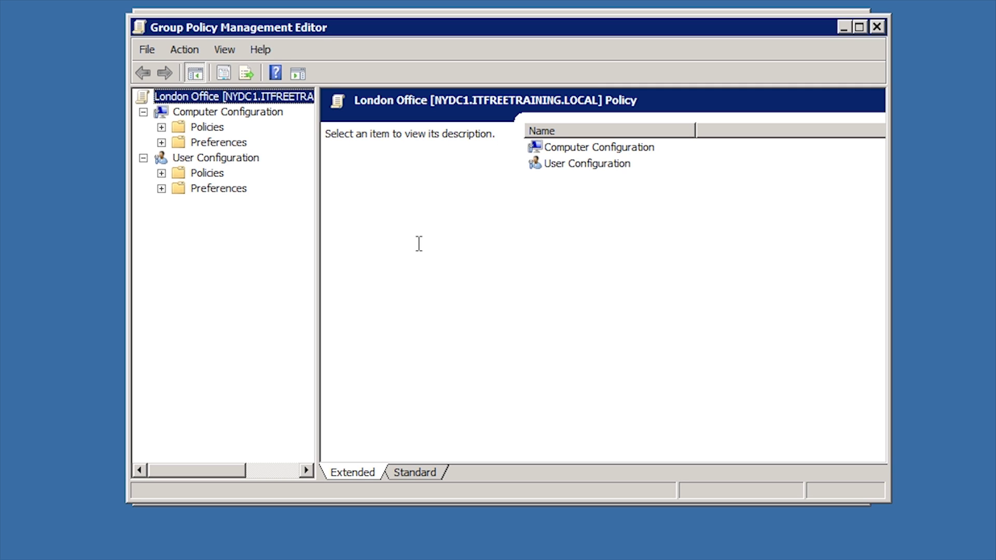
- Browse to the user Administrative Templates Desktop settings and read the Desktop Wallpaper description
click(161, 173)
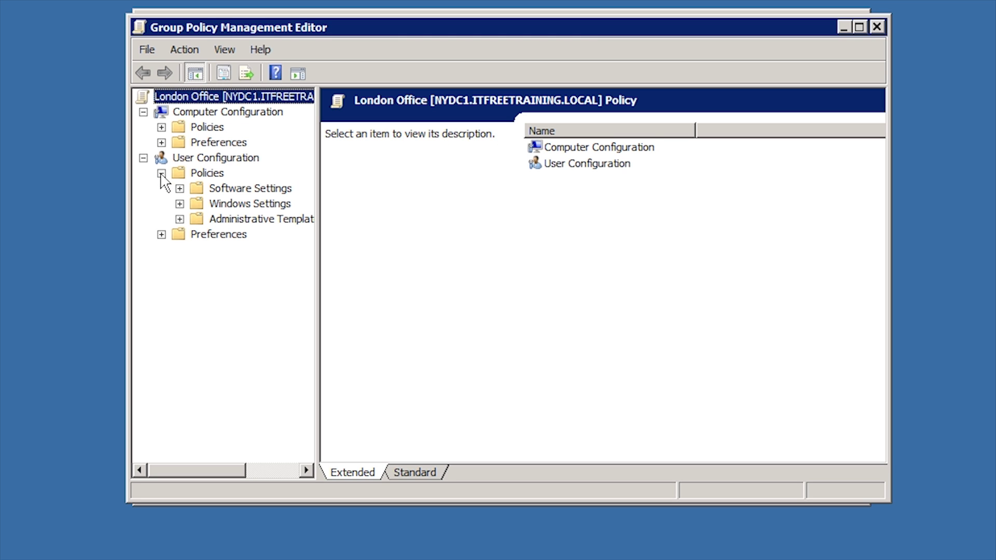
click(162, 234)
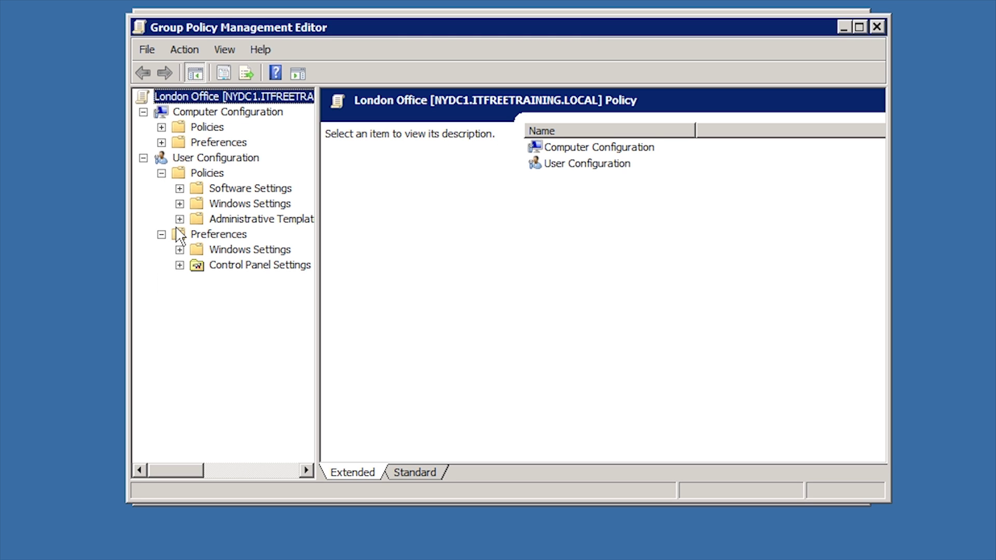
click(179, 219)
double_click(229, 251)
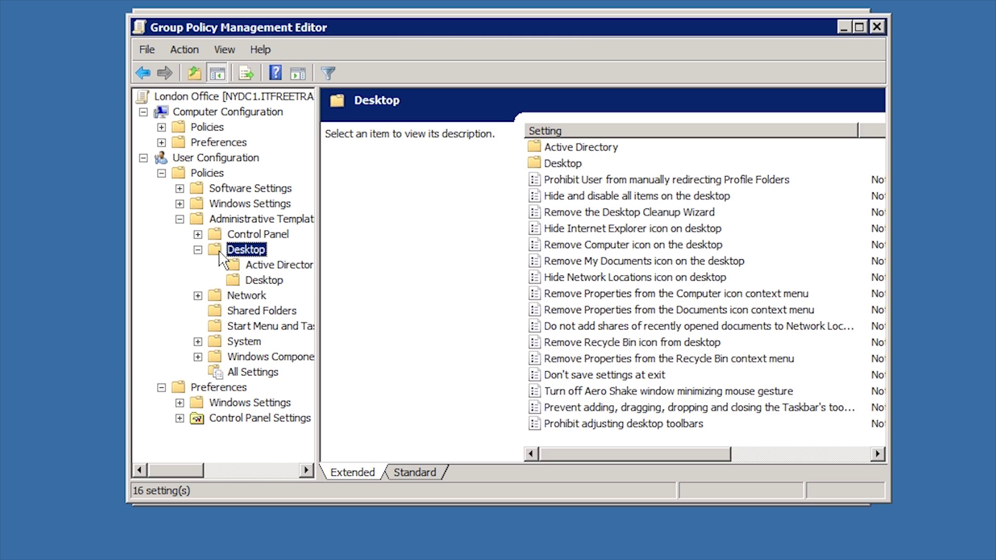
click(258, 280)
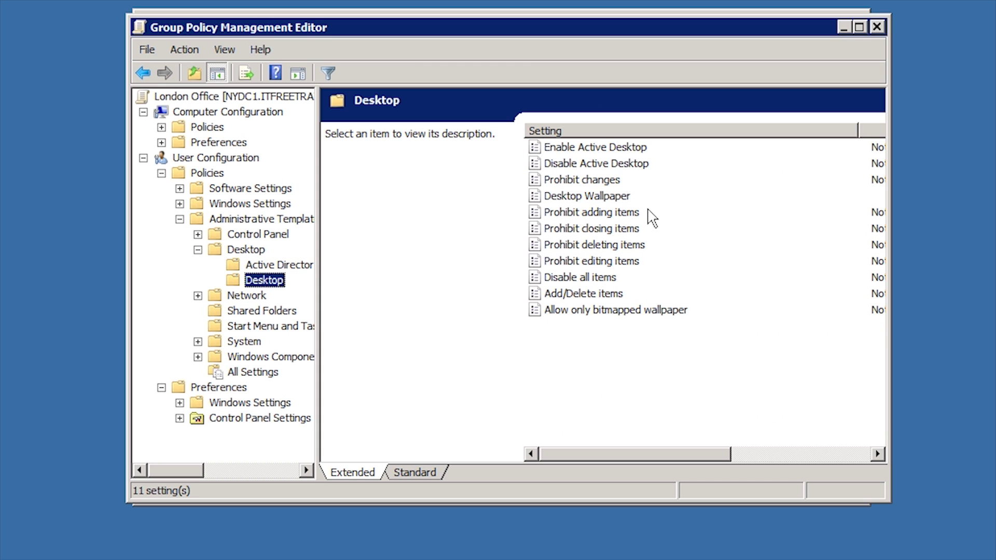
click(613, 199)
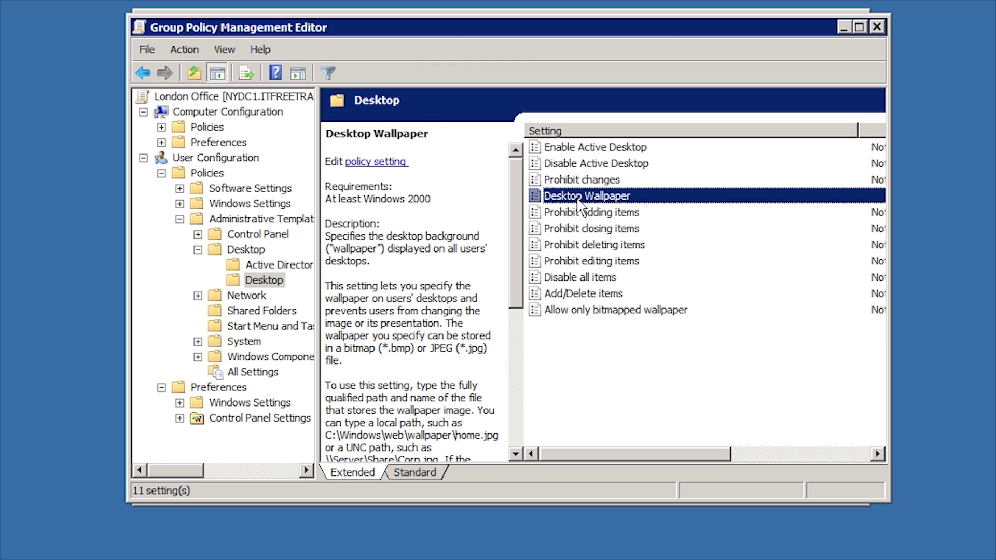
- Switch London Office's Desktop Wallpaper policy from Enabled to Not Configured, then close the Group Policy Management Editor
double_click(787, 197)
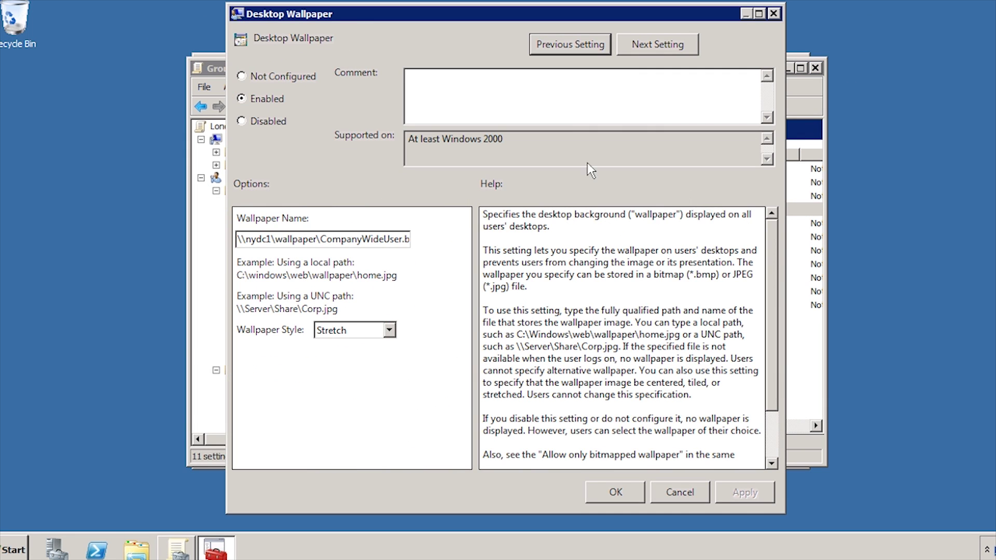
click(246, 79)
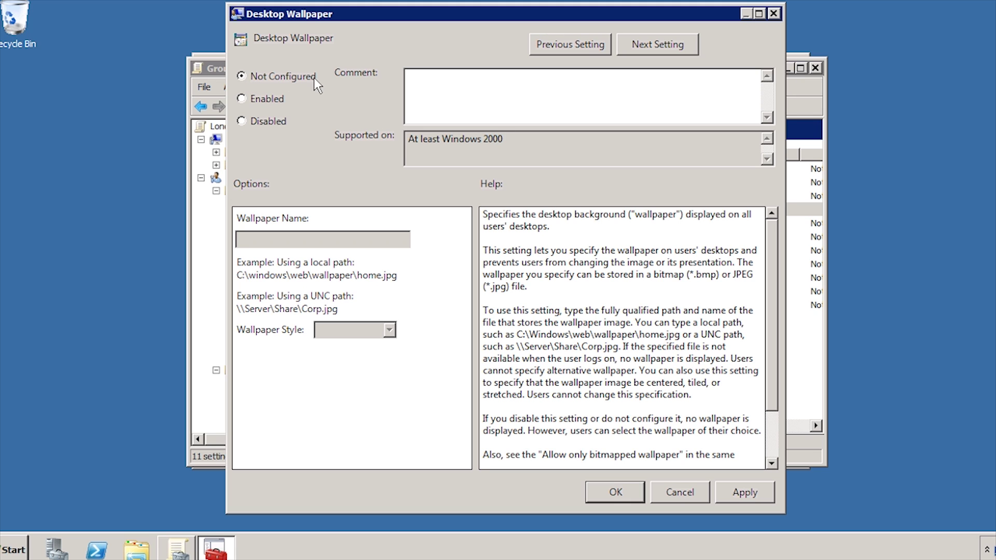
click(615, 492)
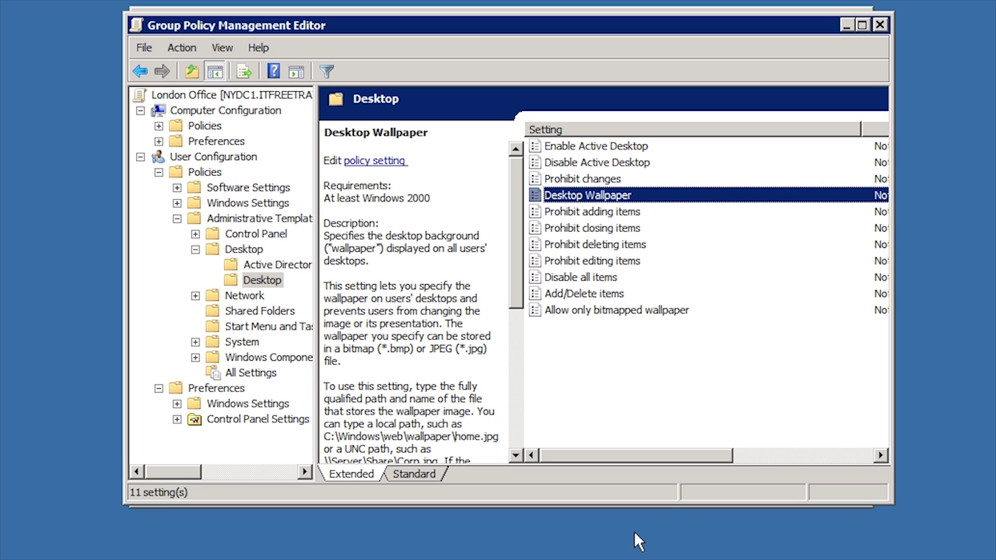
click(881, 25)
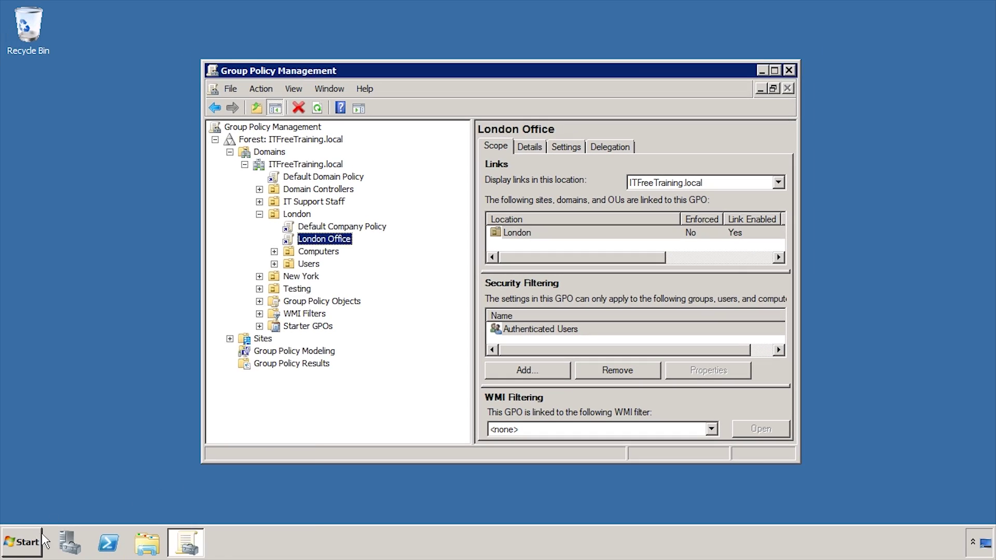
- In Active Directory Users and Computers, add an organizational unit named Washington under ITFreeTraining.local
click(22, 543)
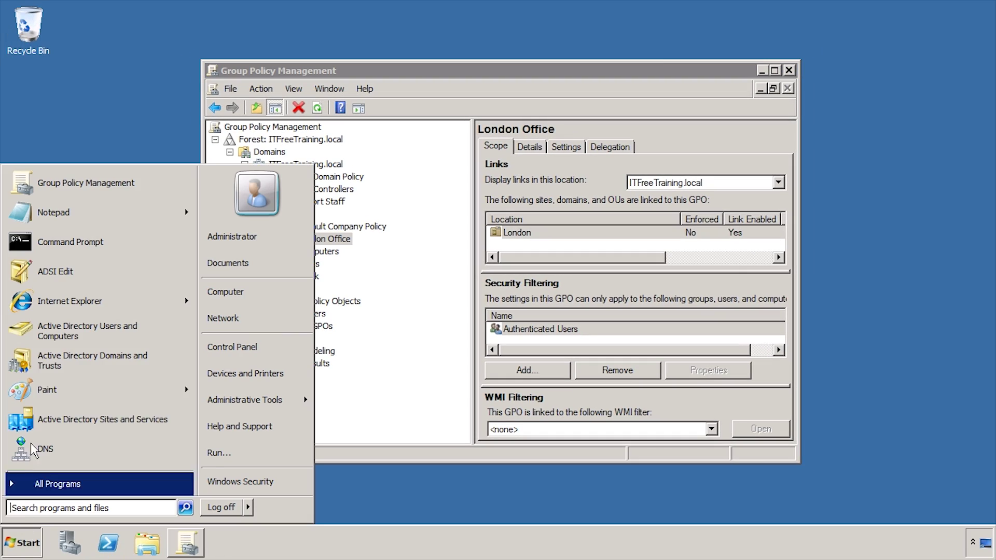
click(134, 323)
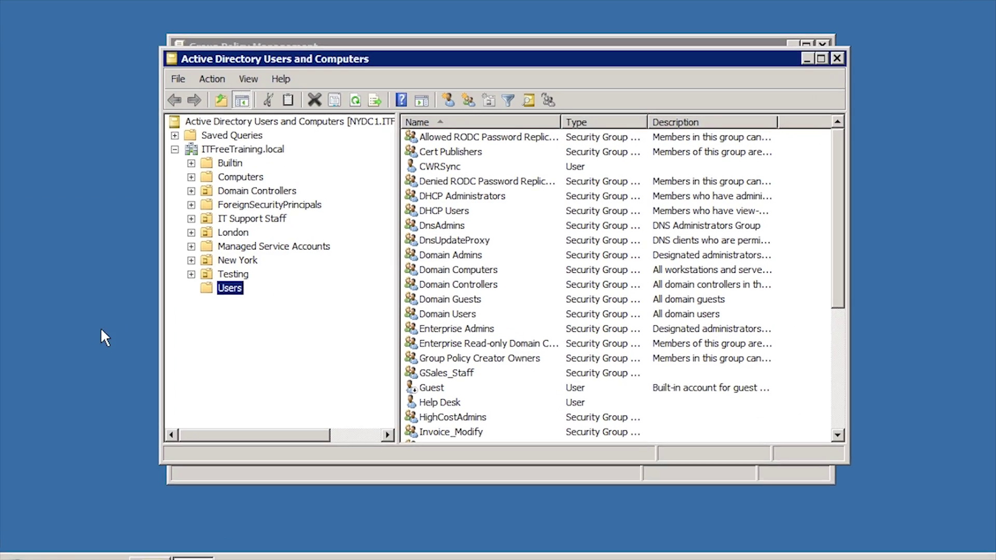
right_click(205, 136)
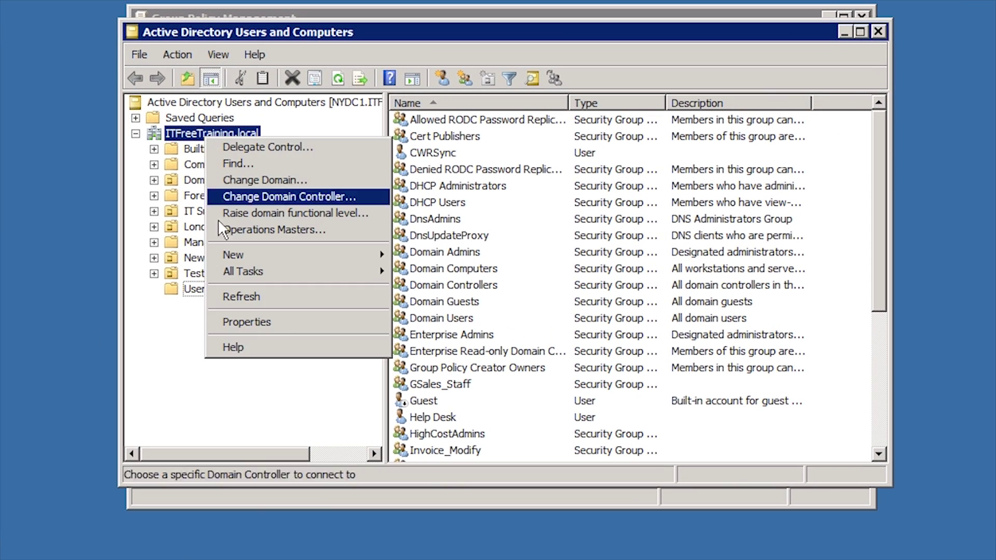
mouse_move(223, 256)
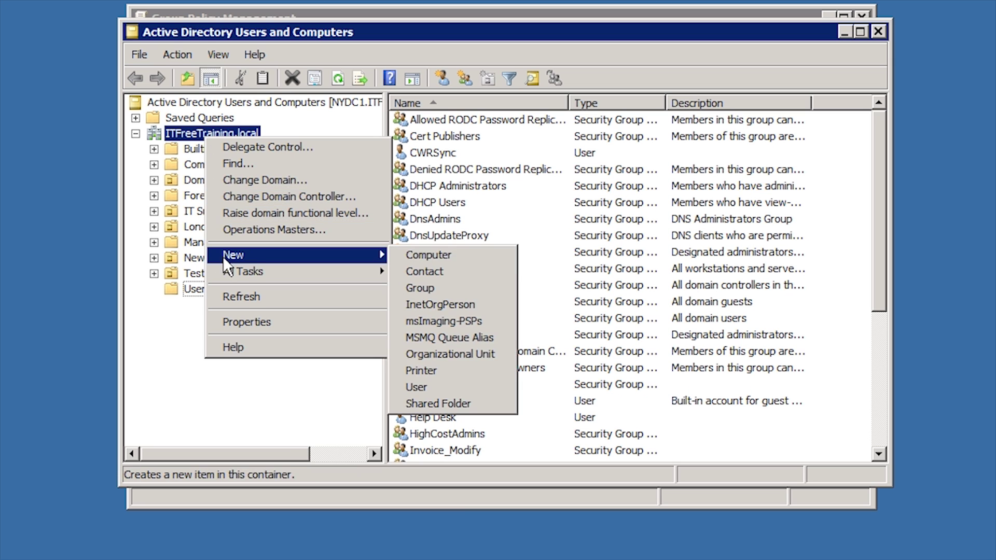
click(498, 353)
text(Washington)
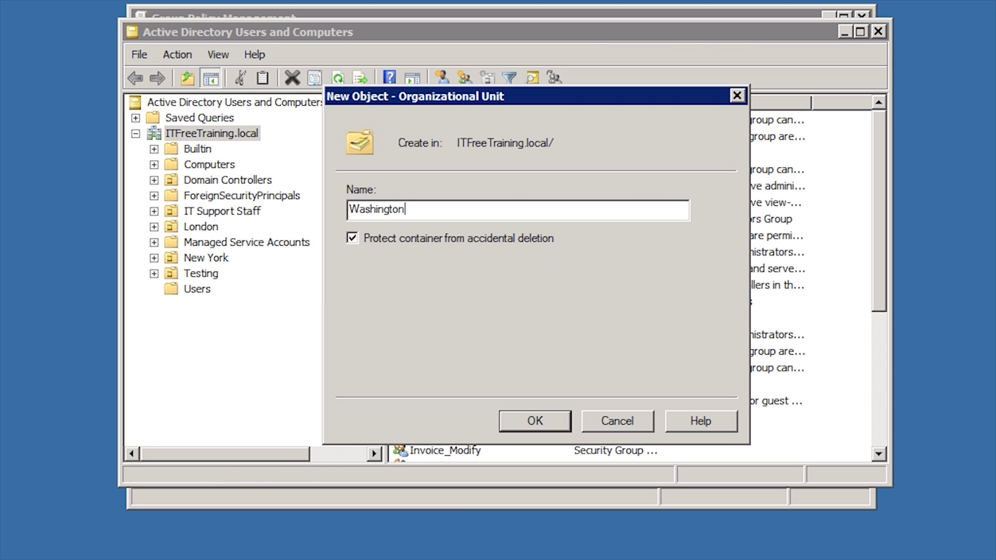
click(555, 417)
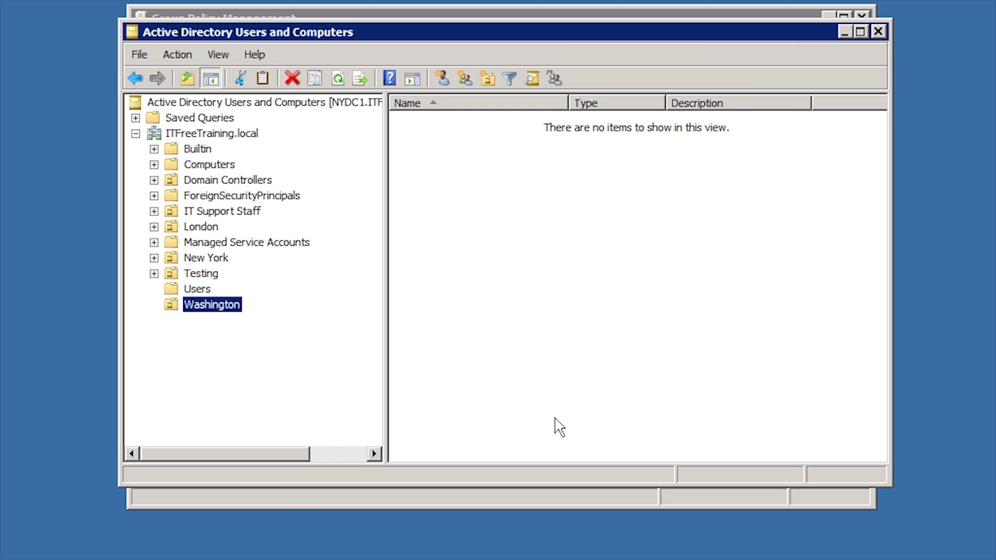
- Close Active Directory Users and Computers and refresh the domain so the Washington OU appears
click(878, 31)
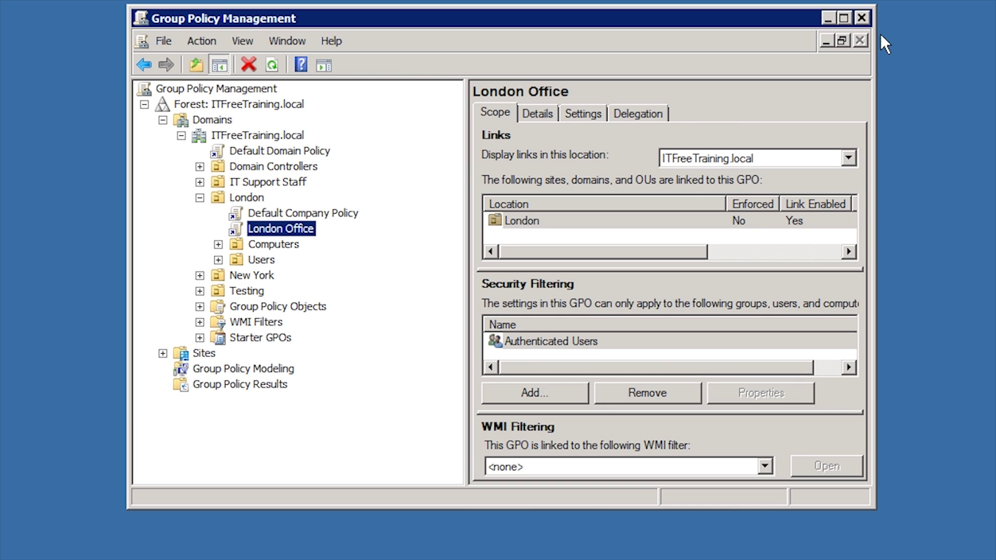
click(276, 137)
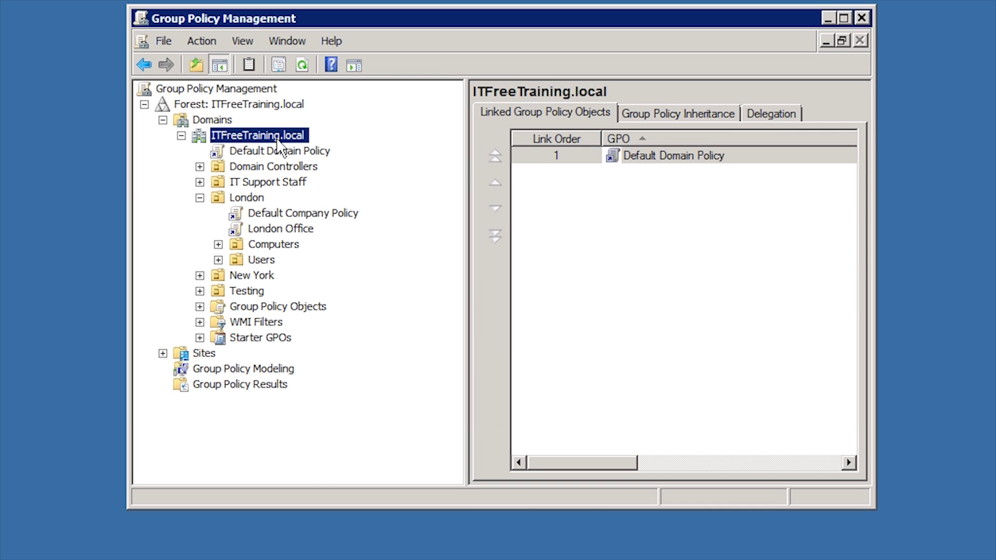
key(F5)
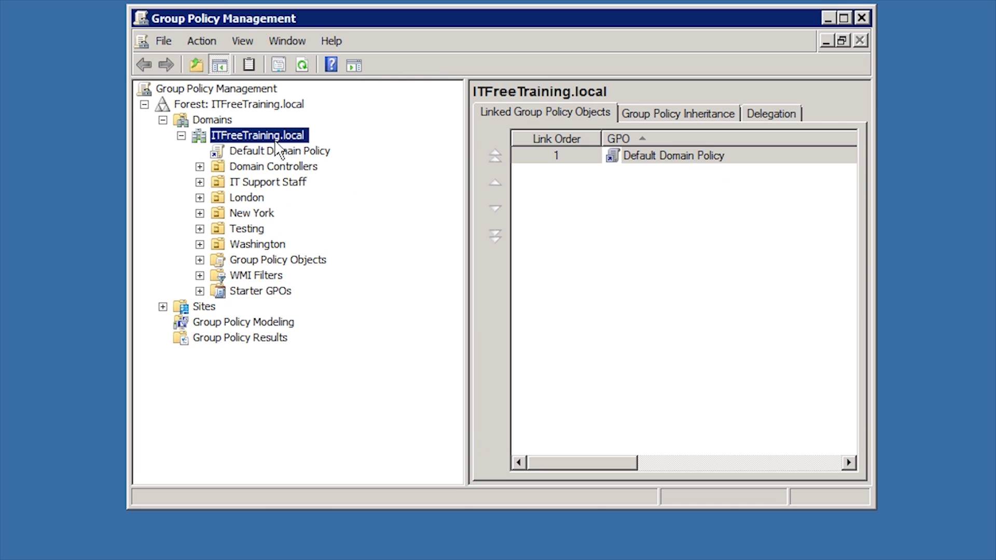
click(247, 247)
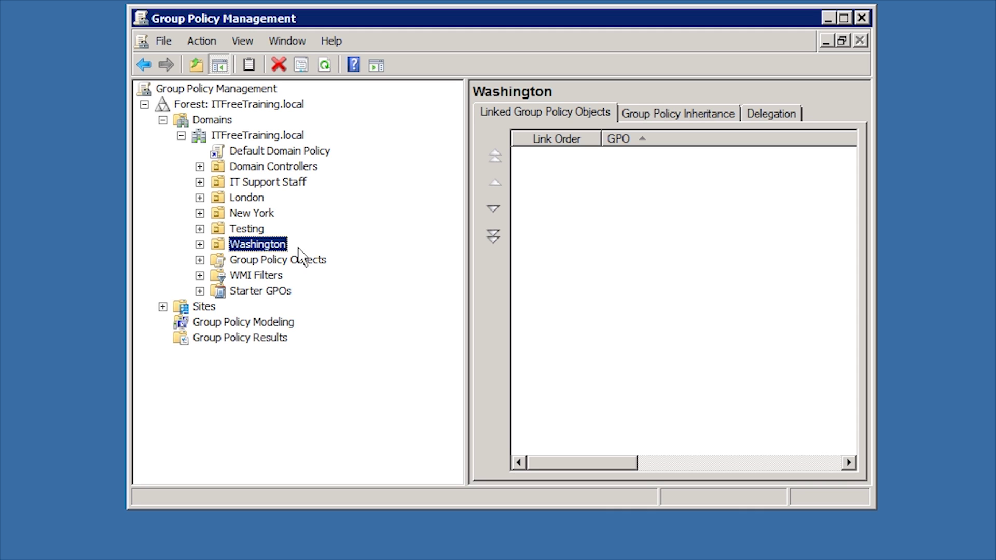
- Copy the London Office GPO and paste it into the Group Policy Objects container
click(200, 260)
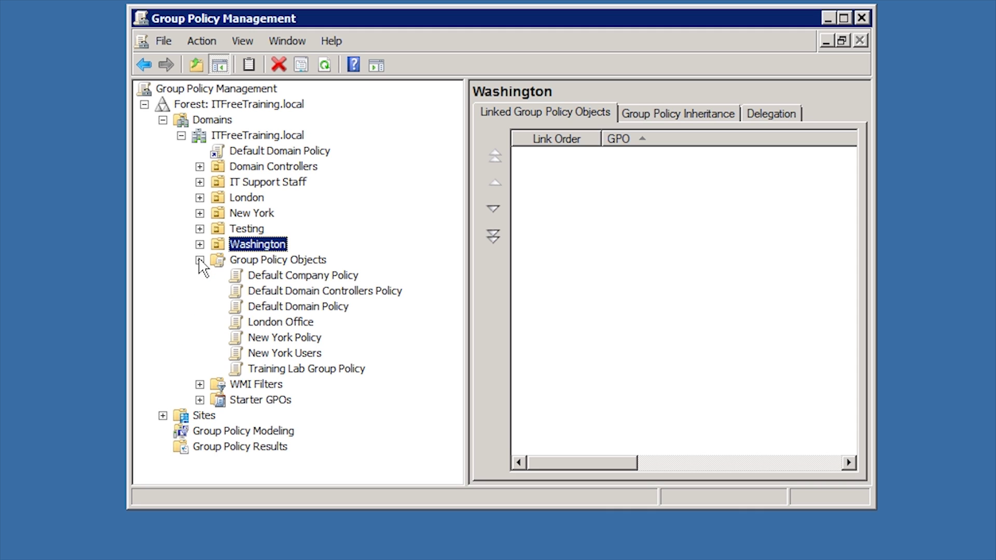
click(255, 318)
right_click(254, 318)
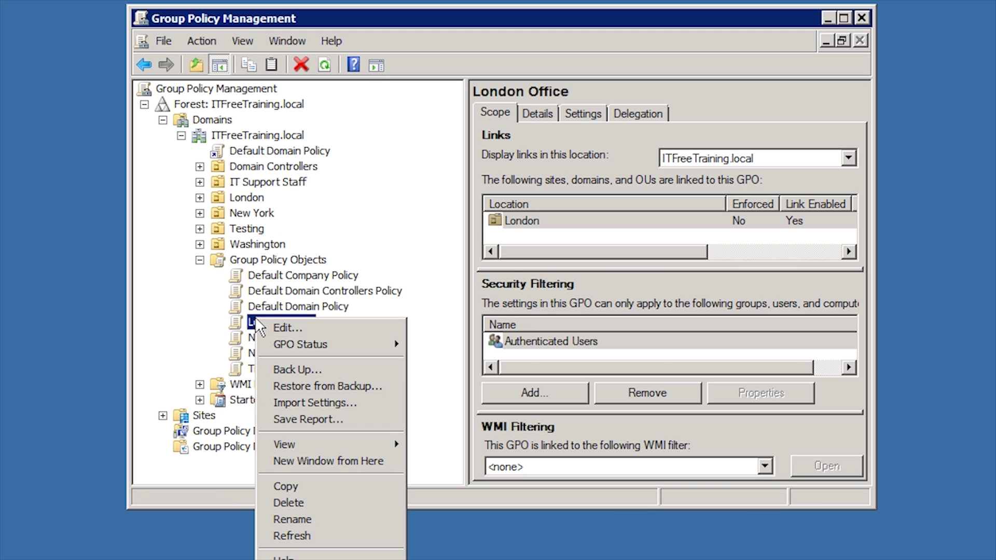
click(370, 486)
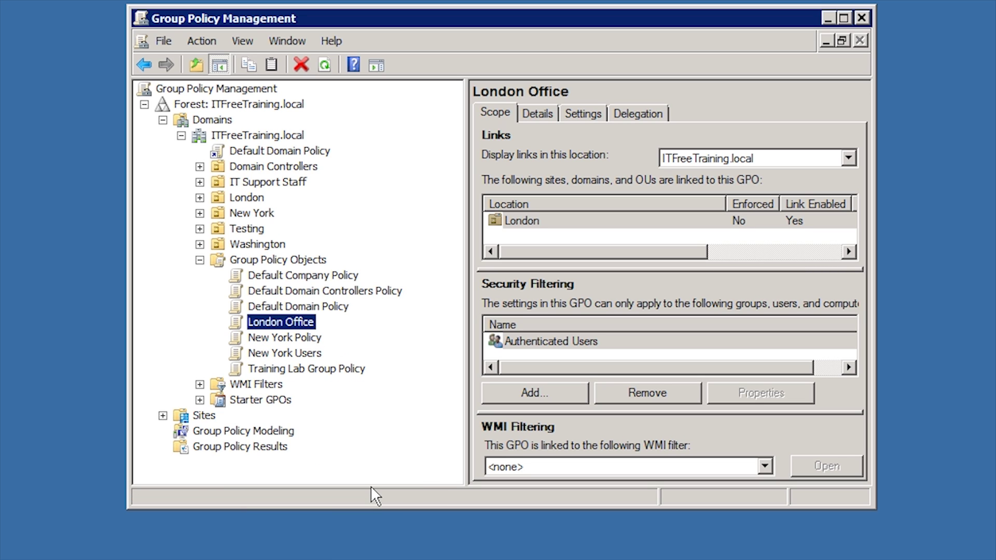
click(252, 260)
right_click(252, 258)
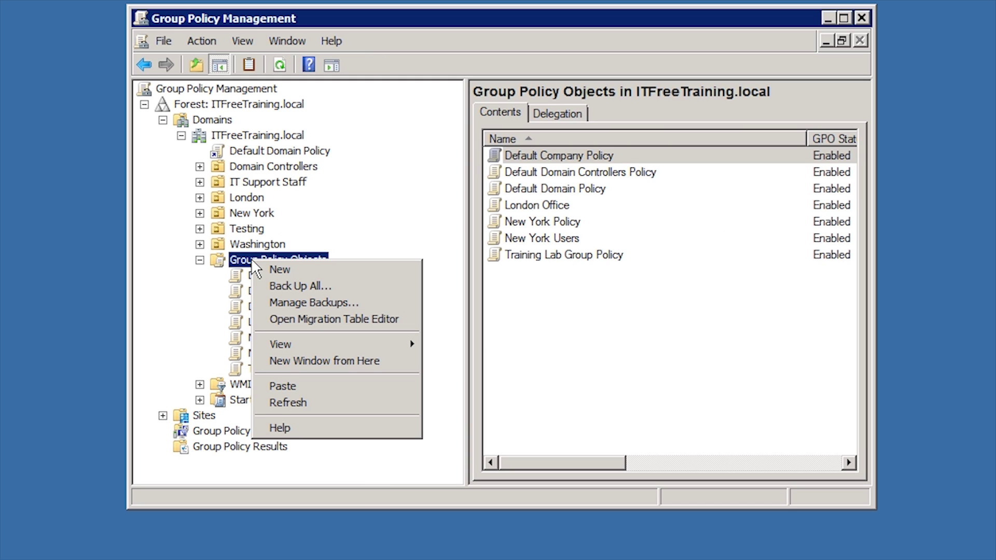
click(368, 393)
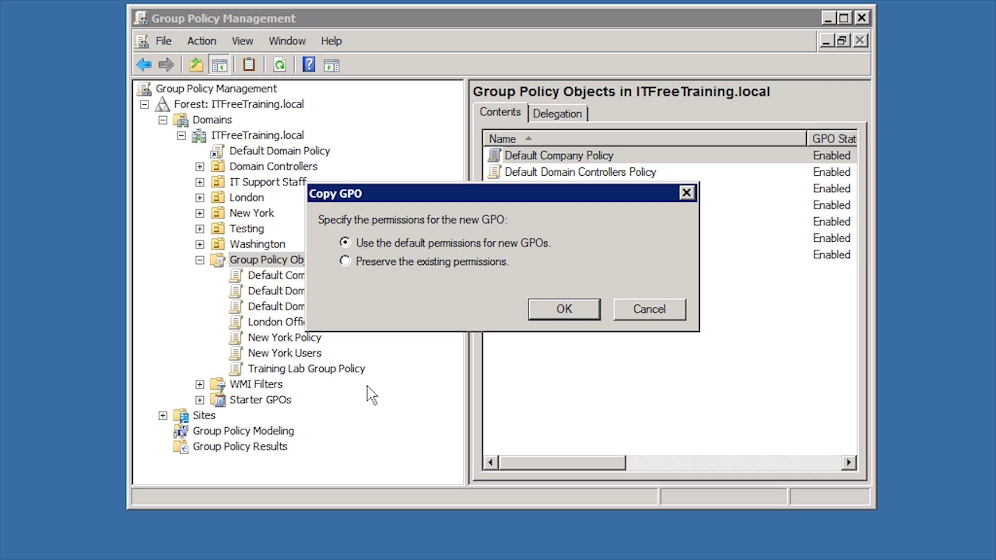
- Finish the copy with default permissions and rename 'Copy of London Office' to Washington
click(590, 309)
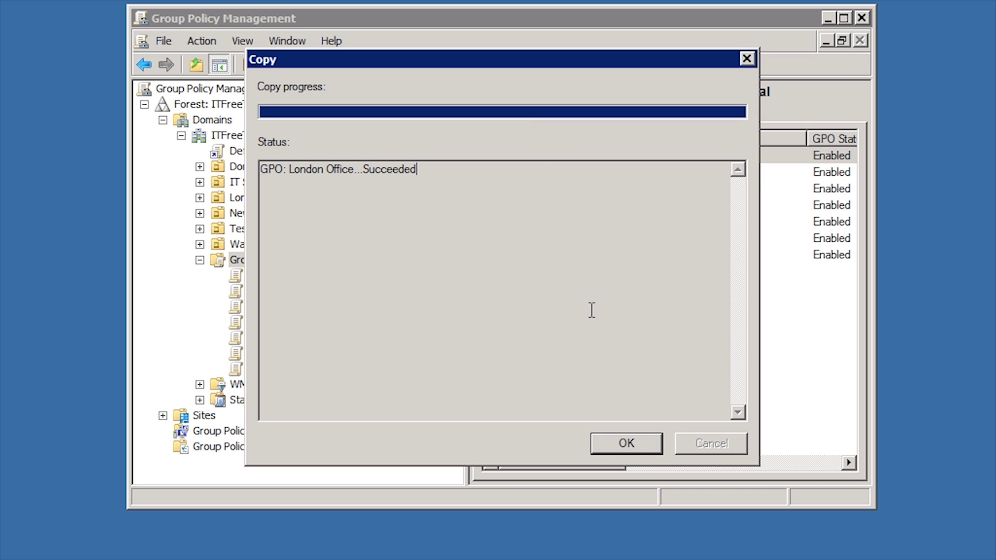
click(626, 443)
right_click(354, 276)
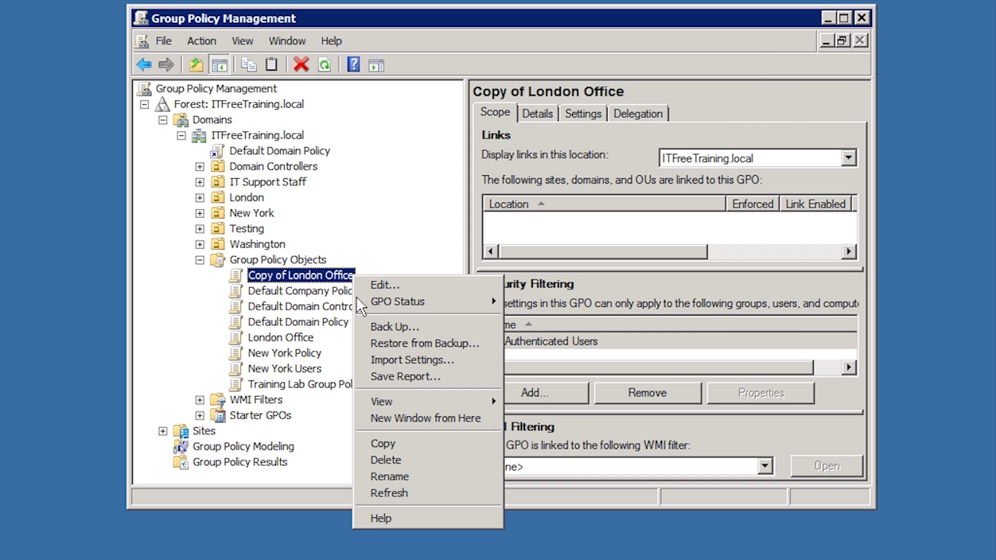
click(472, 476)
text(W)
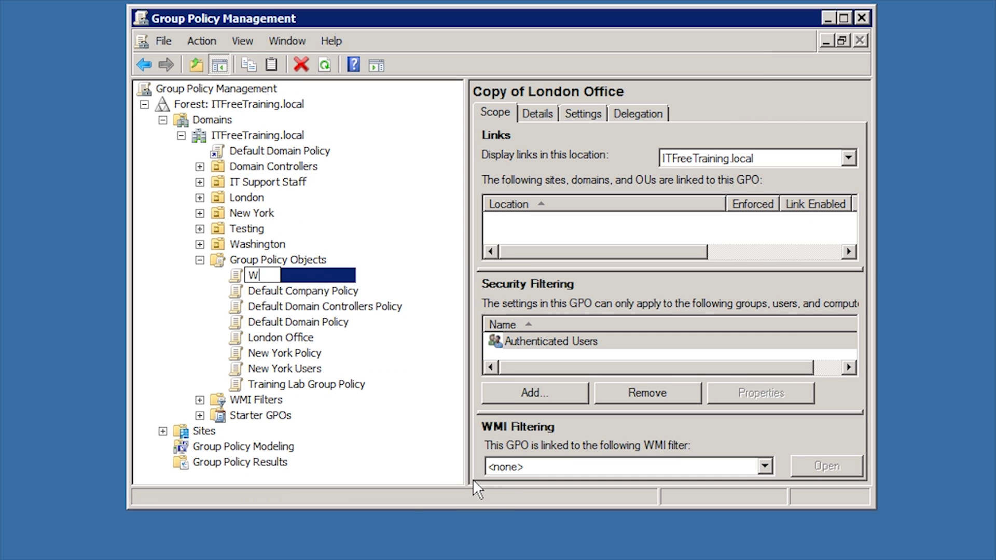
text(ashington)
key(Return)
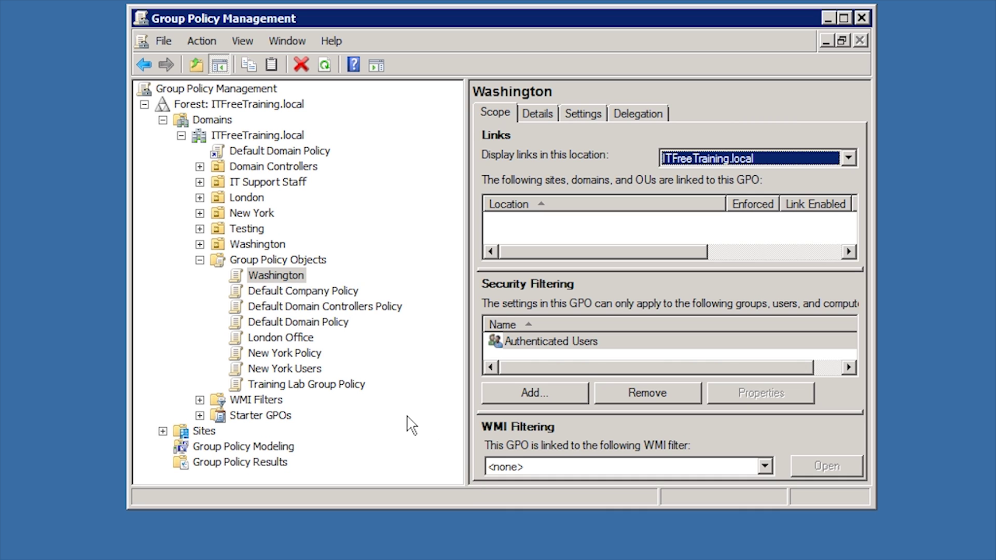
- Back up the London Office GPO to a new Desktop folder 'Washington GPO', described as Washington GPO
right_click(261, 338)
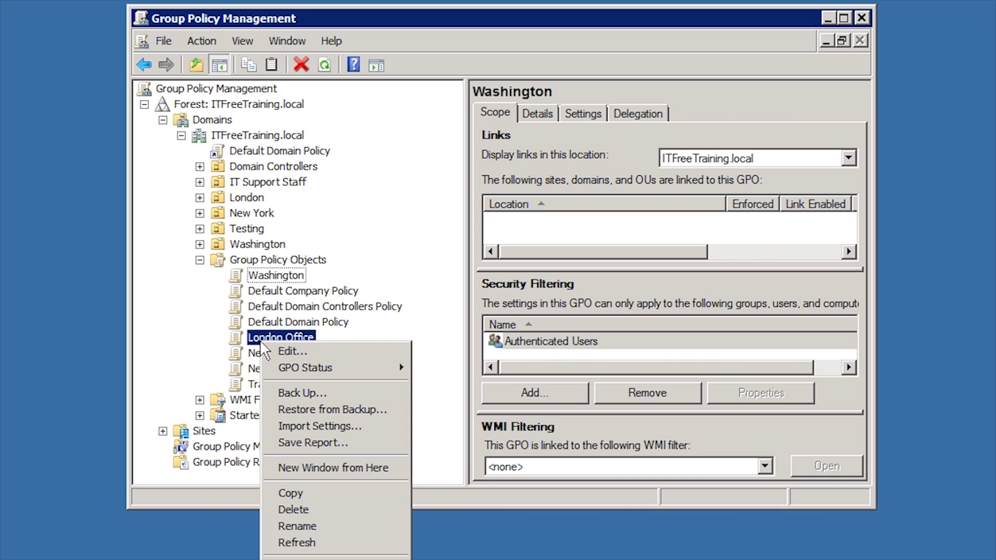
click(379, 392)
click(621, 316)
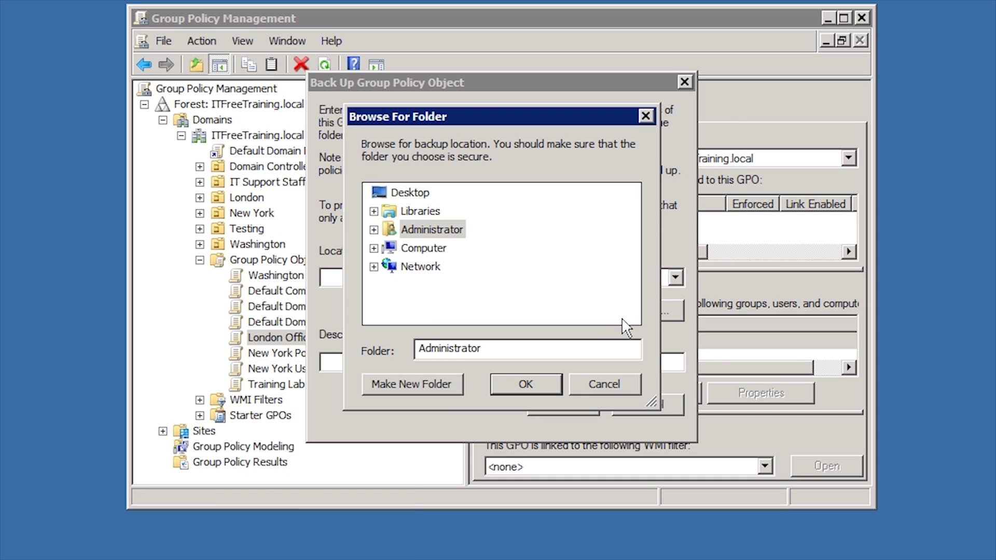
click(384, 193)
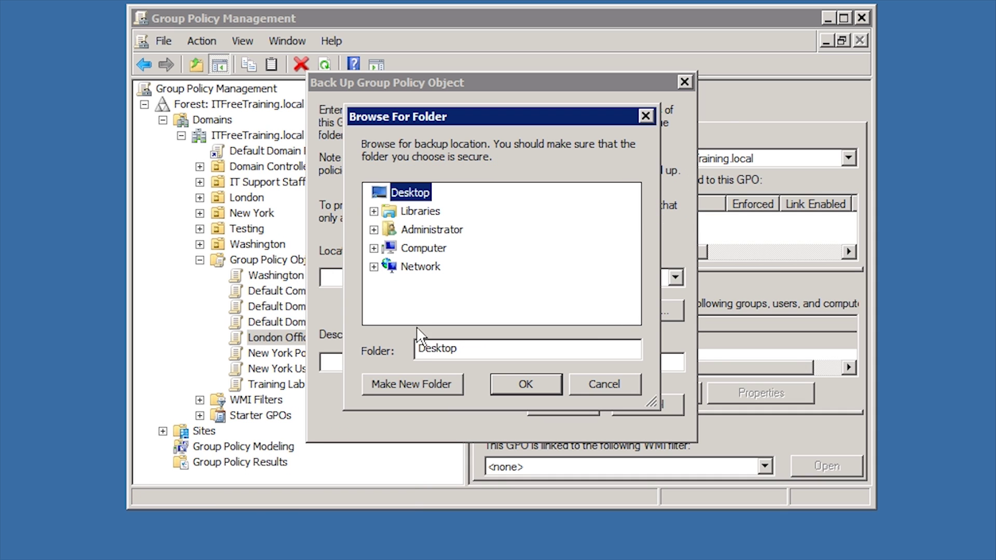
click(429, 384)
text(Washington G)
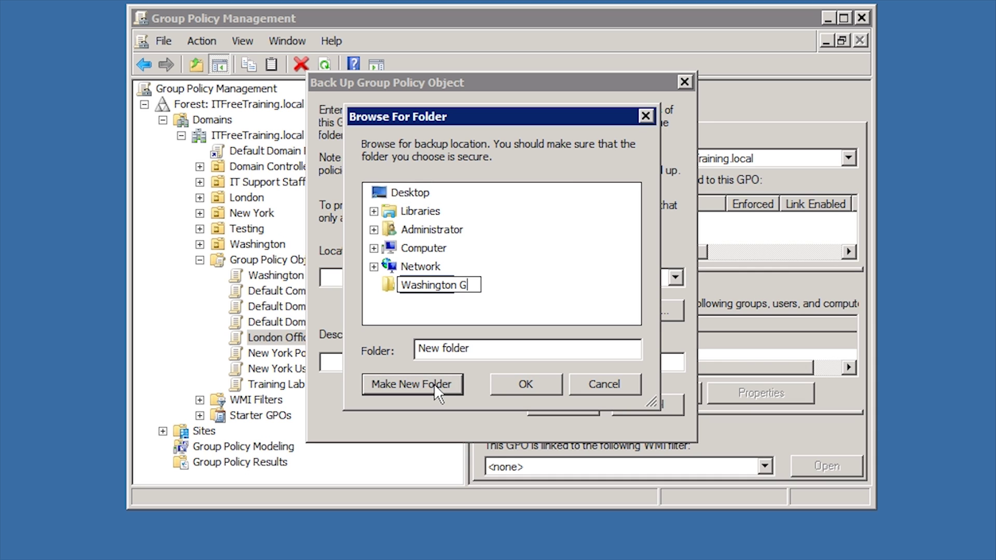
text(PO)
key(Return)
click(511, 384)
click(439, 364)
text(Washington GPO)
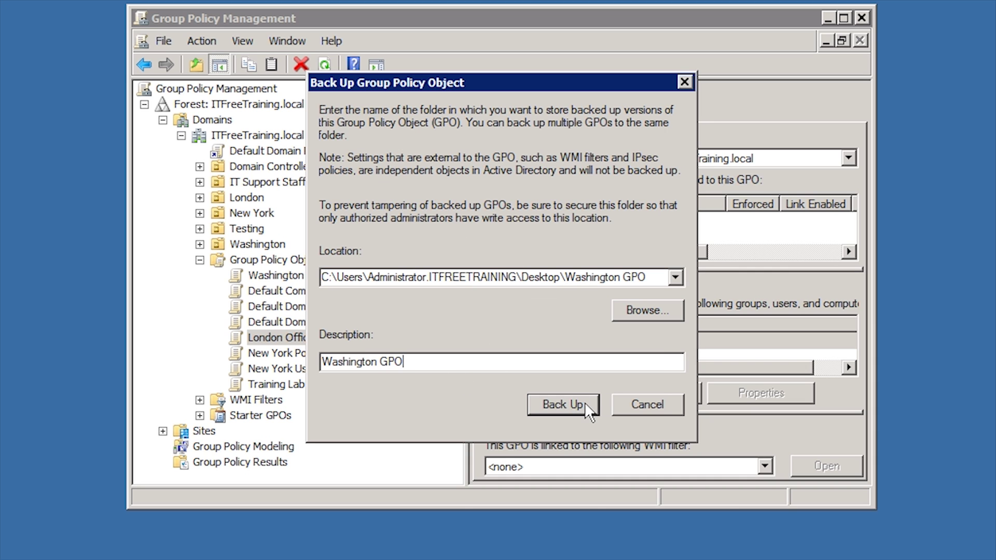
click(586, 410)
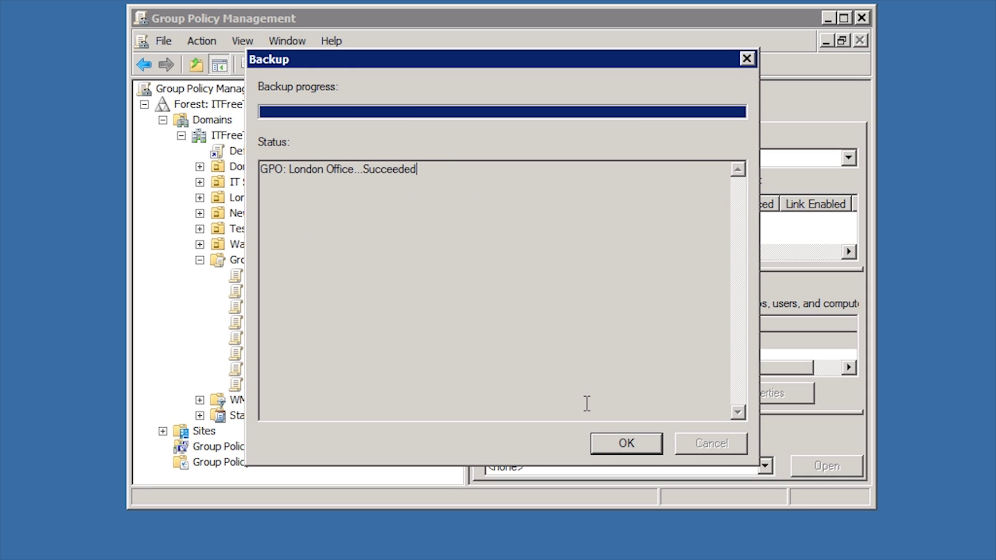
- Close the backup report, create a new GPO named LA, and start importing settings into it
click(642, 440)
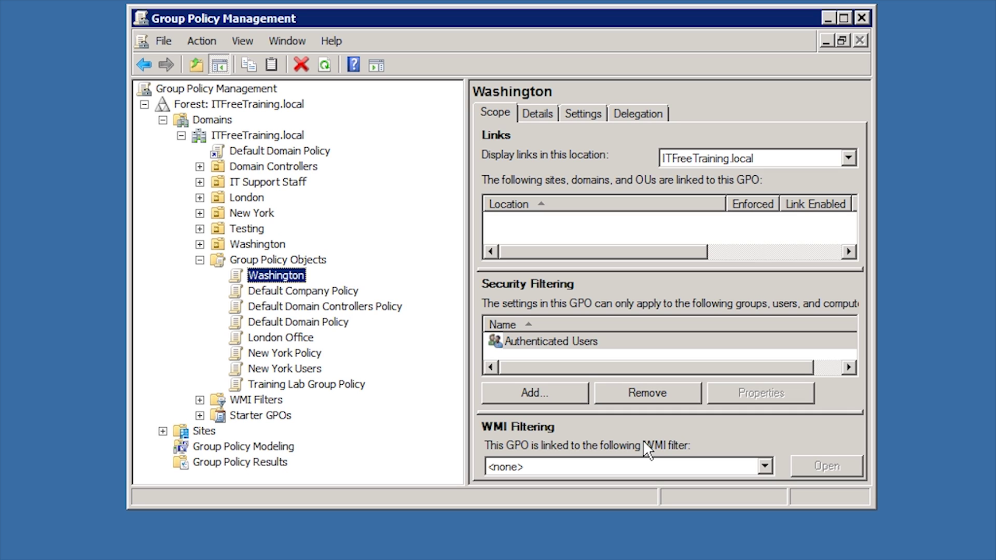
right_click(249, 258)
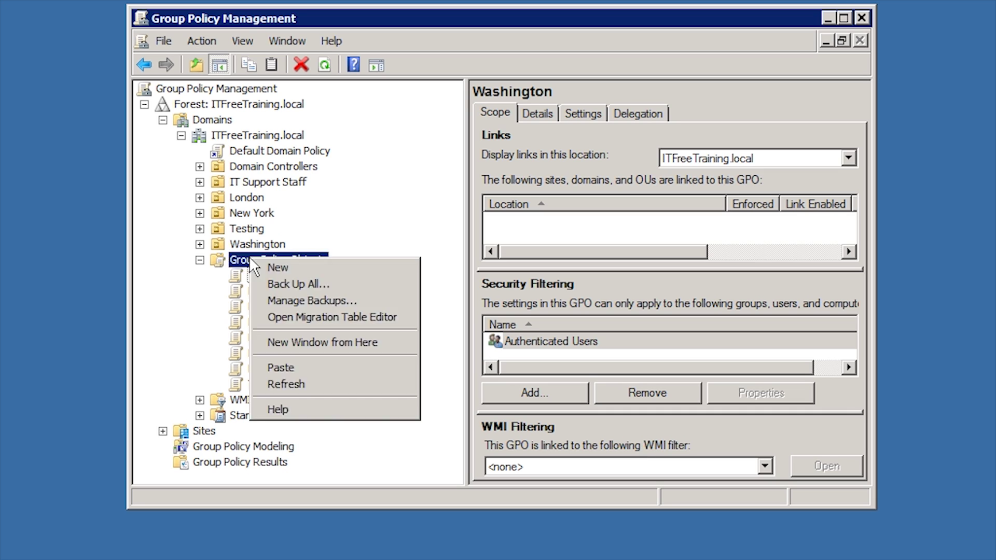
click(396, 269)
text(LA)
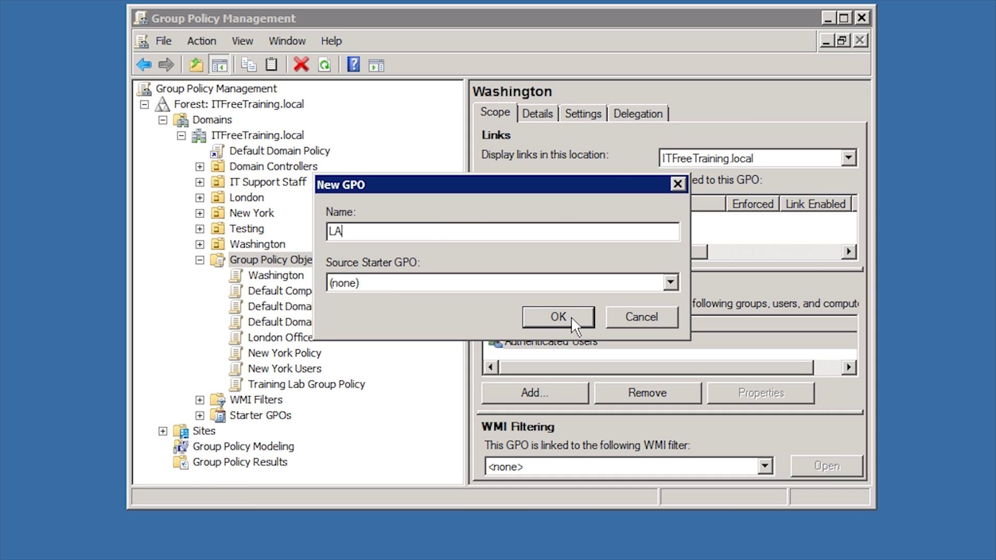
click(571, 317)
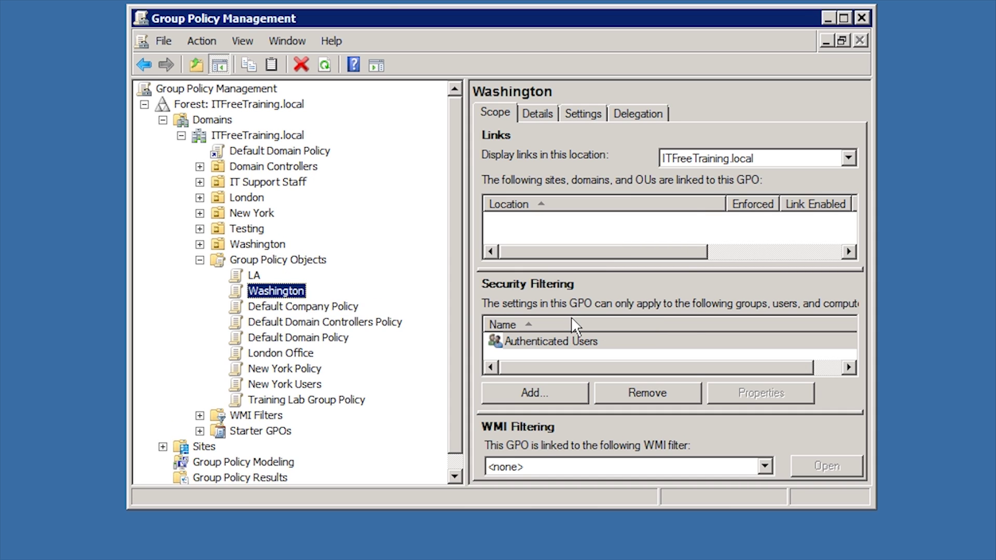
right_click(255, 276)
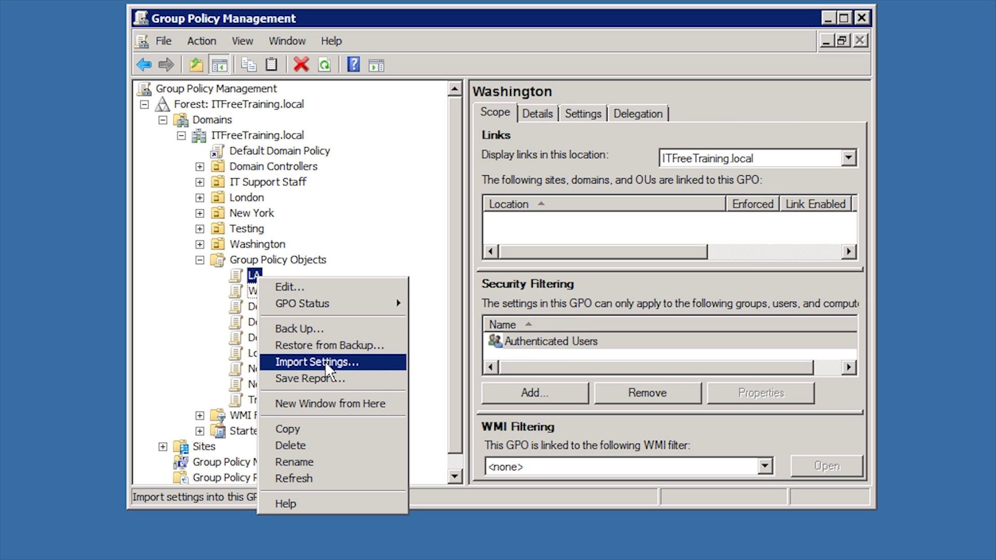
click(378, 372)
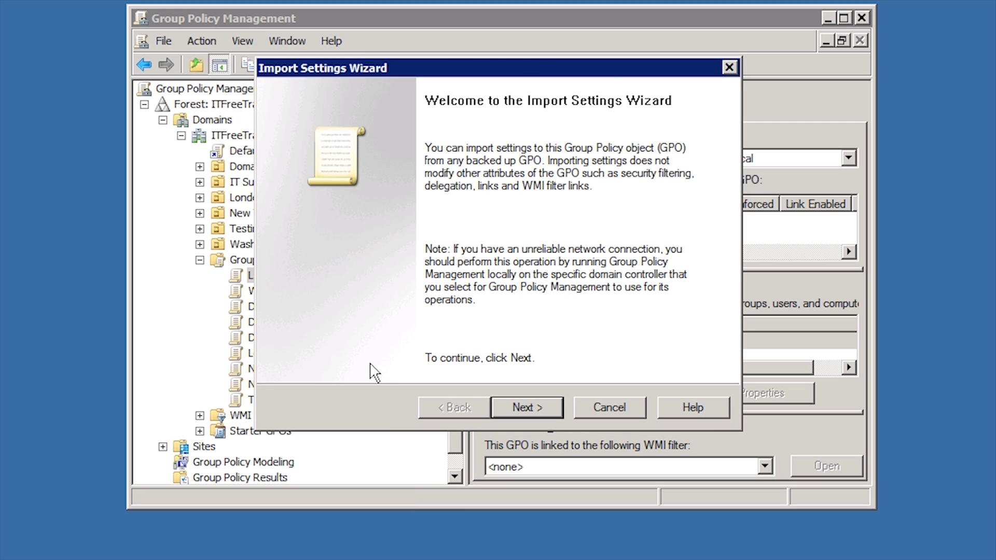
- Skip backing up LA's current settings and pick the Desktop's Washington GPO folder as the import source
click(534, 407)
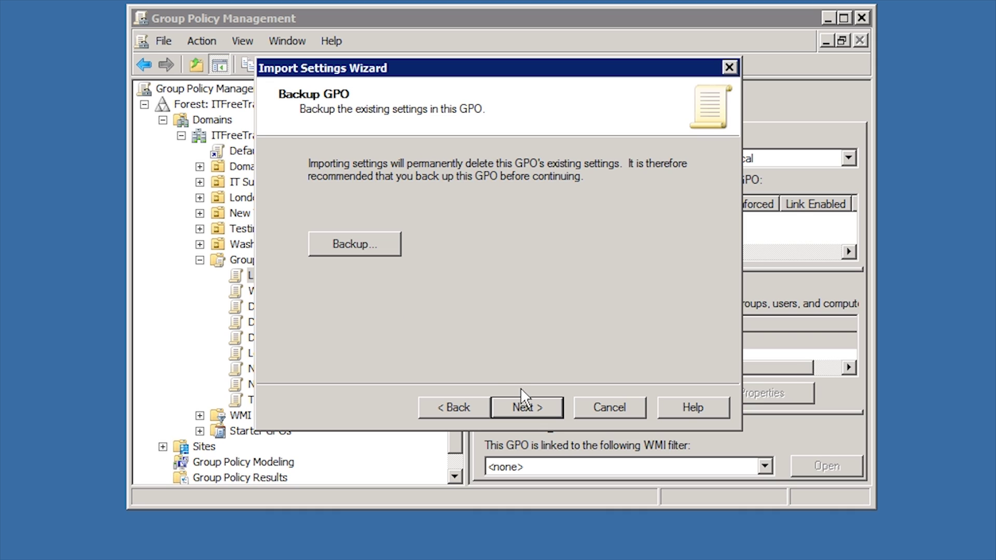
click(537, 404)
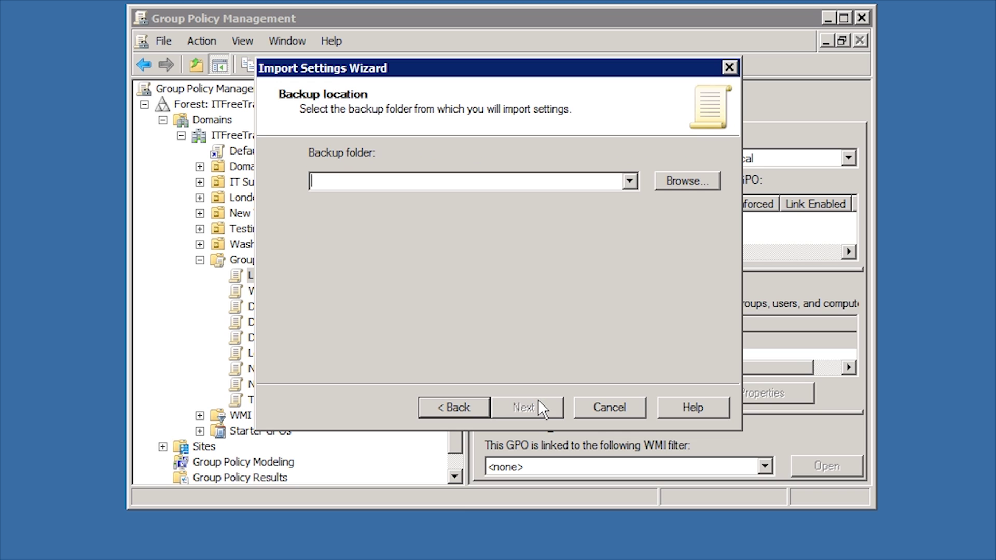
click(670, 184)
click(414, 275)
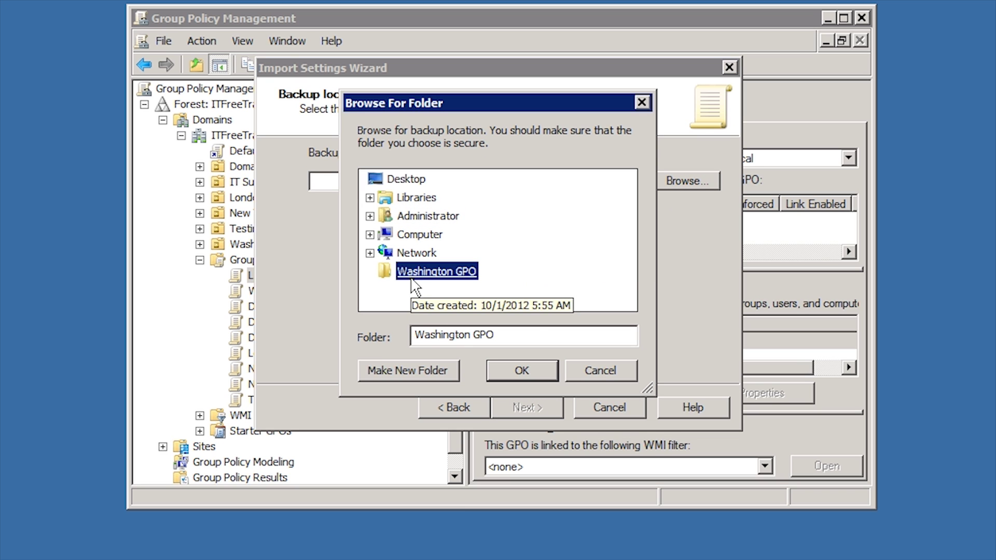
click(540, 375)
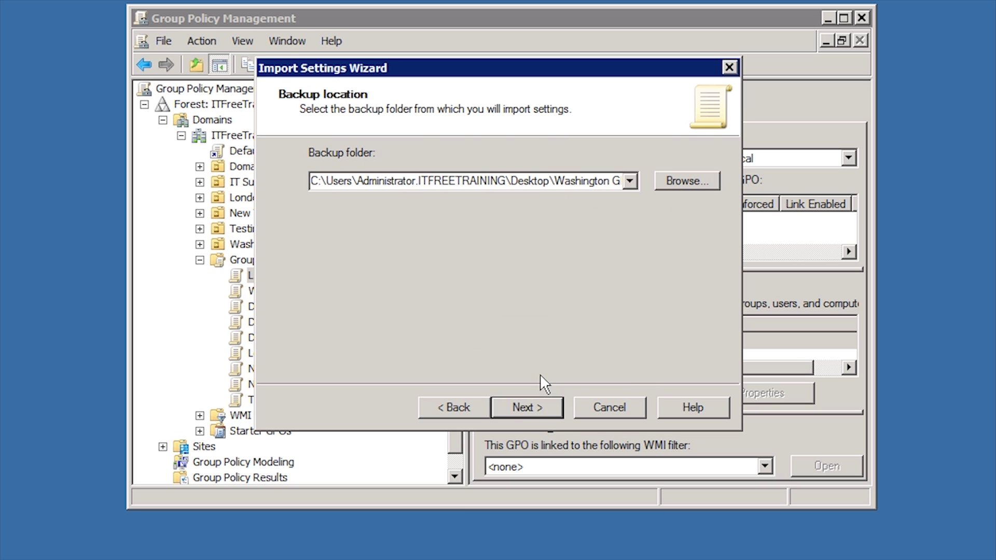
- Import the London Office backup's settings into LA and close the finished import report
click(540, 403)
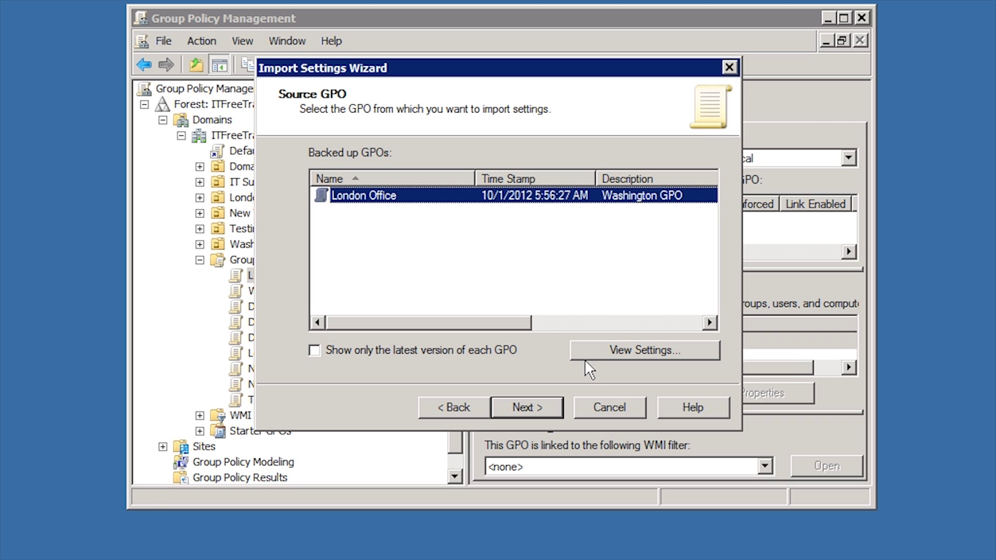
click(537, 408)
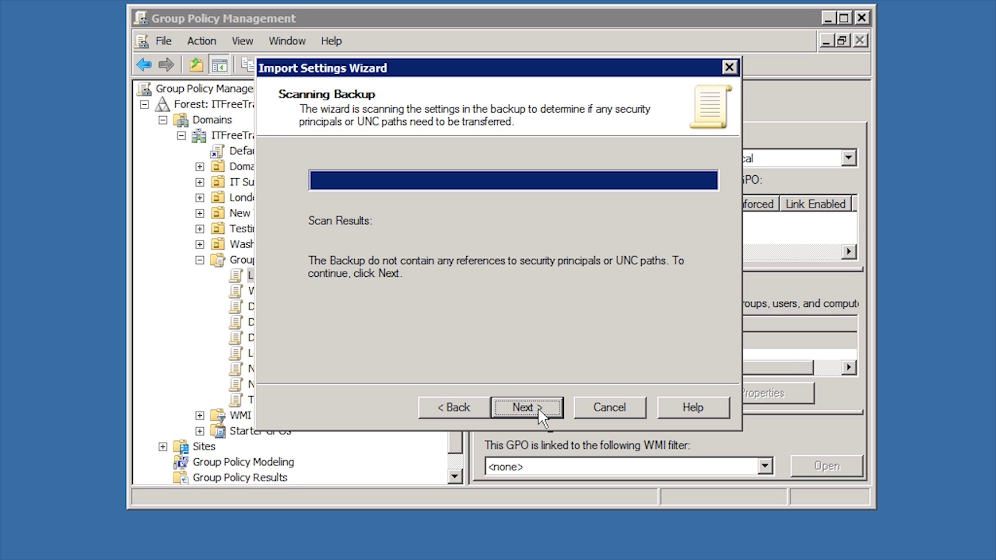
click(537, 408)
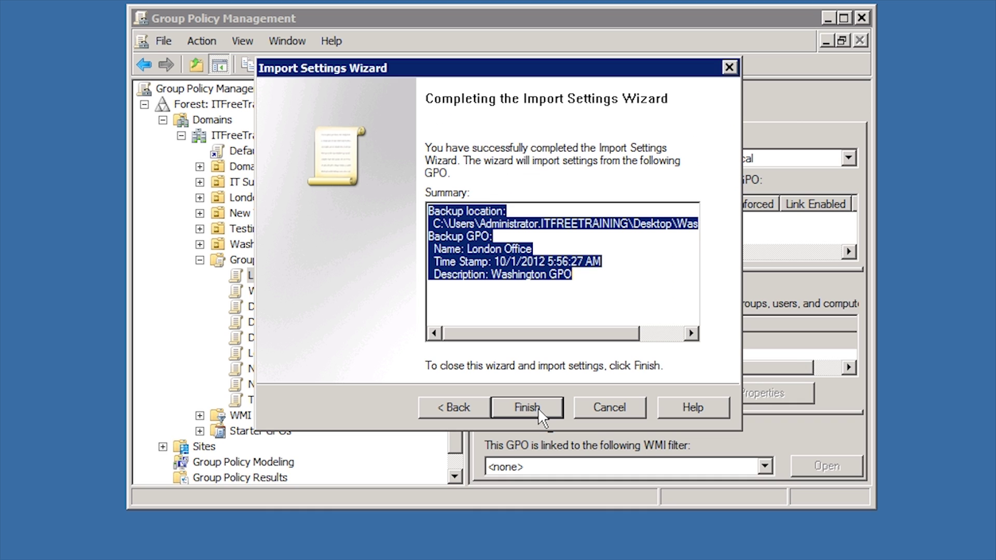
click(527, 408)
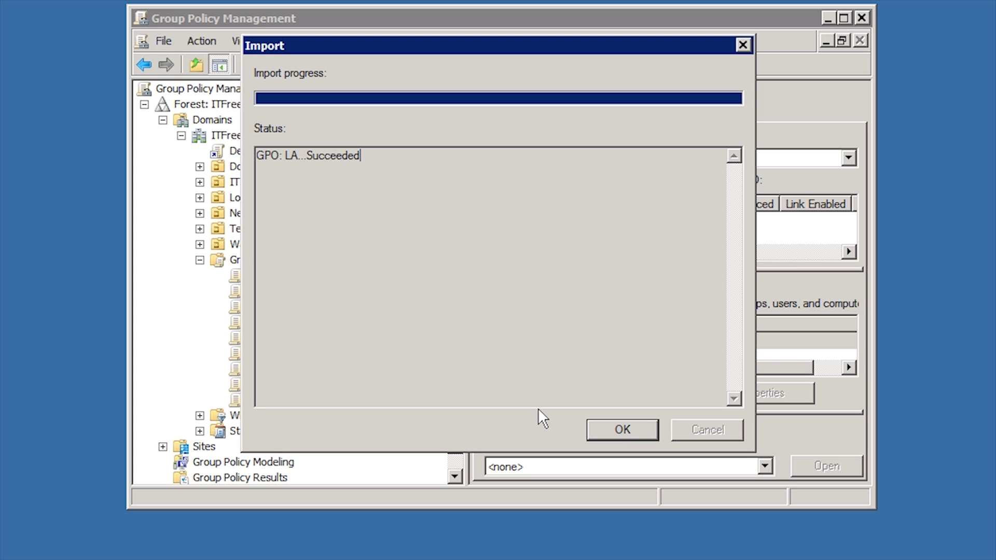
click(655, 430)
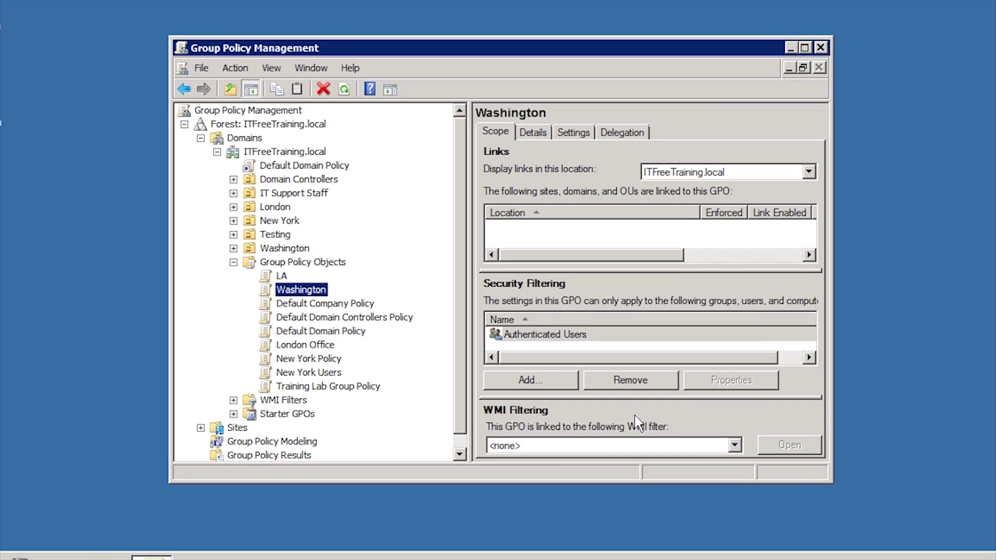